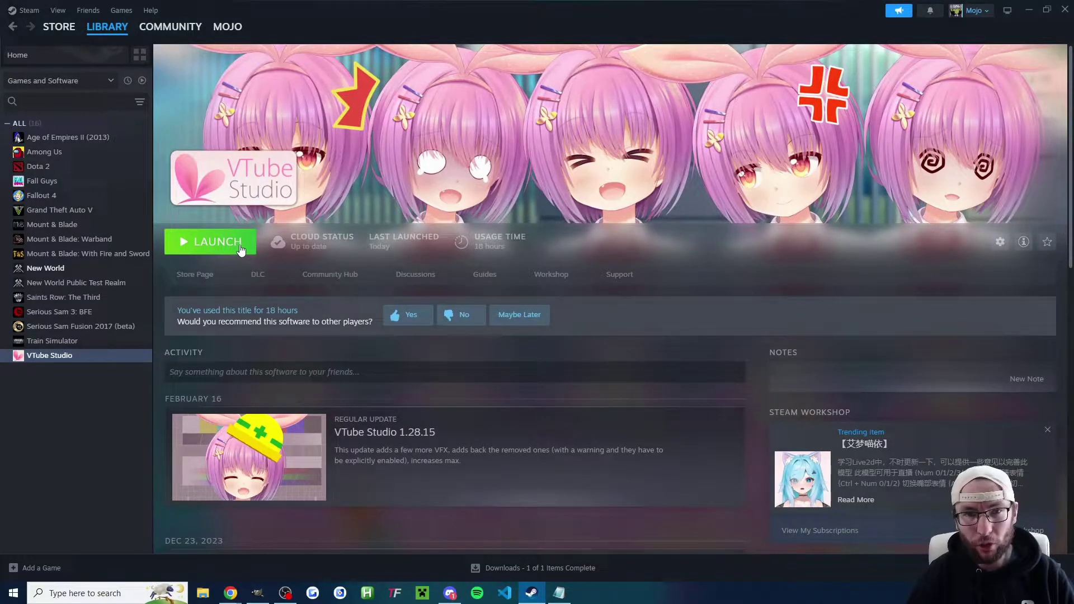
# Launch VTube Studio from Steam and dismiss the WiFi face-streaming notice so it is not shown again
pyautogui.click(242, 248)
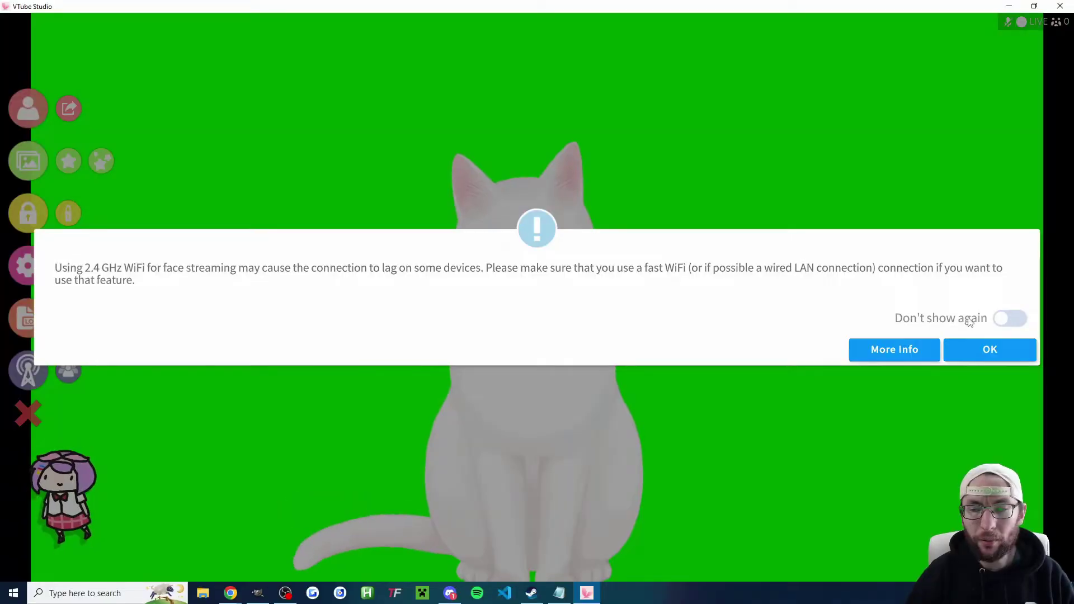
pyautogui.click(1011, 323)
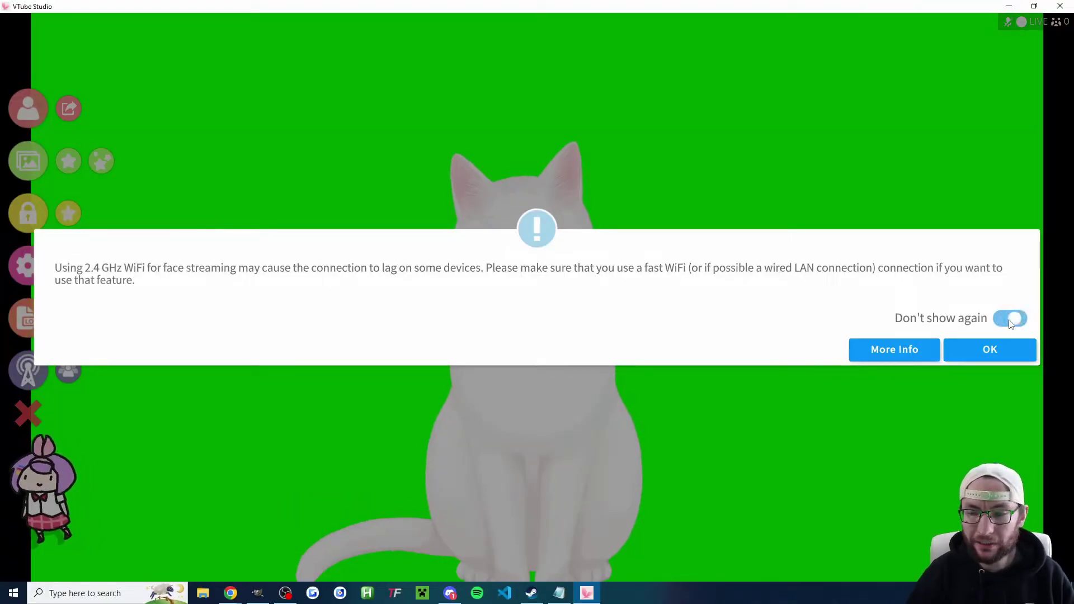
pyautogui.click(1001, 357)
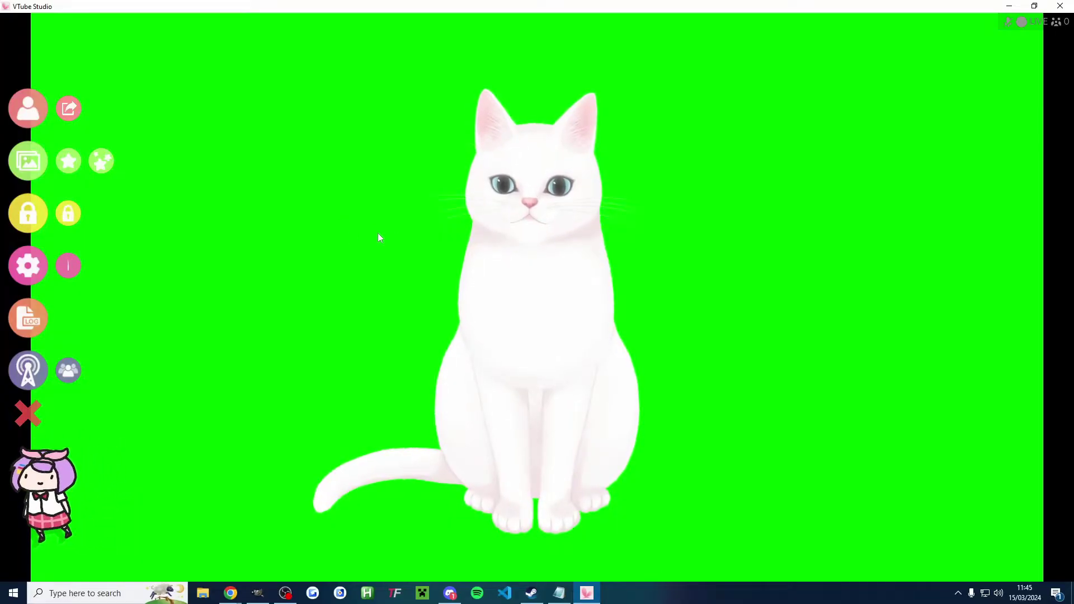
# Open the webcam tracking settings and turn the camera off
pyautogui.click(28, 266)
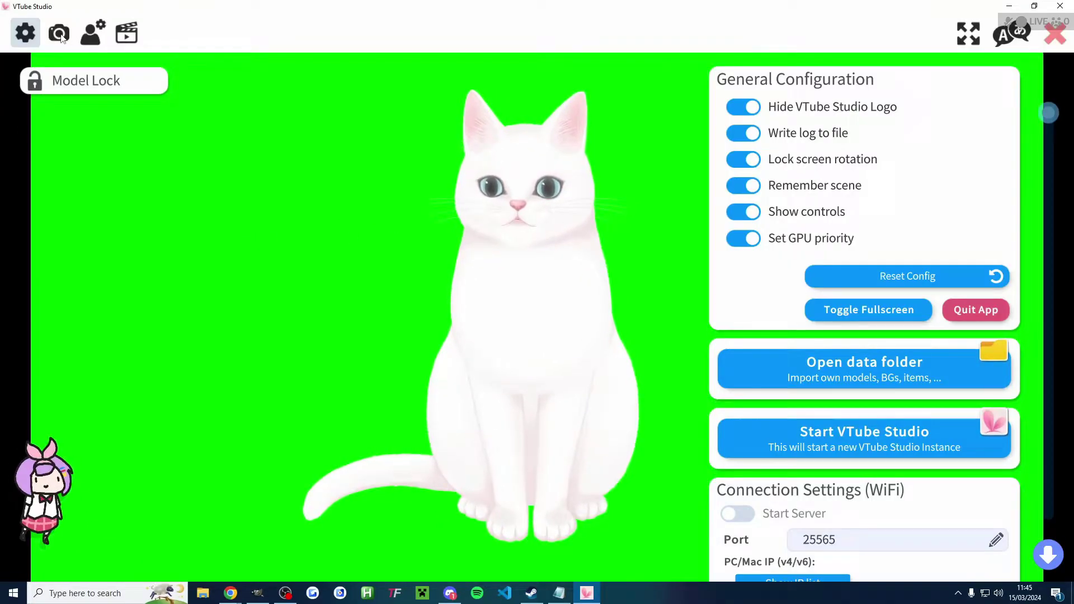
pyautogui.click(59, 33)
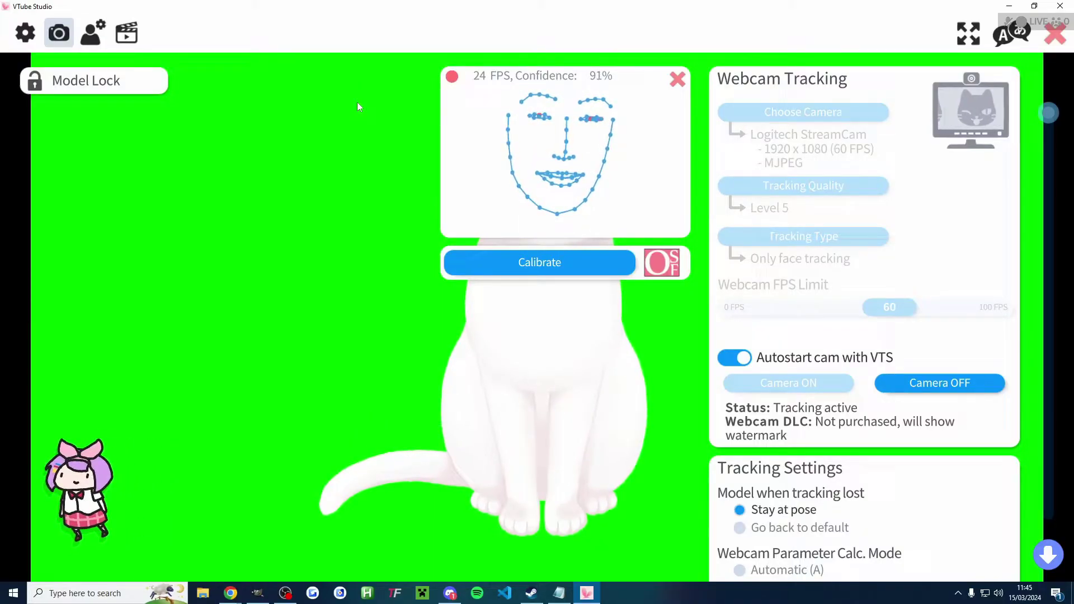
pyautogui.click(939, 382)
# Choose the Logitech StreamCam as tracking camera with 1920 x 1080 resolution, 60 FPS and MJPEG color format
pyautogui.click(804, 112)
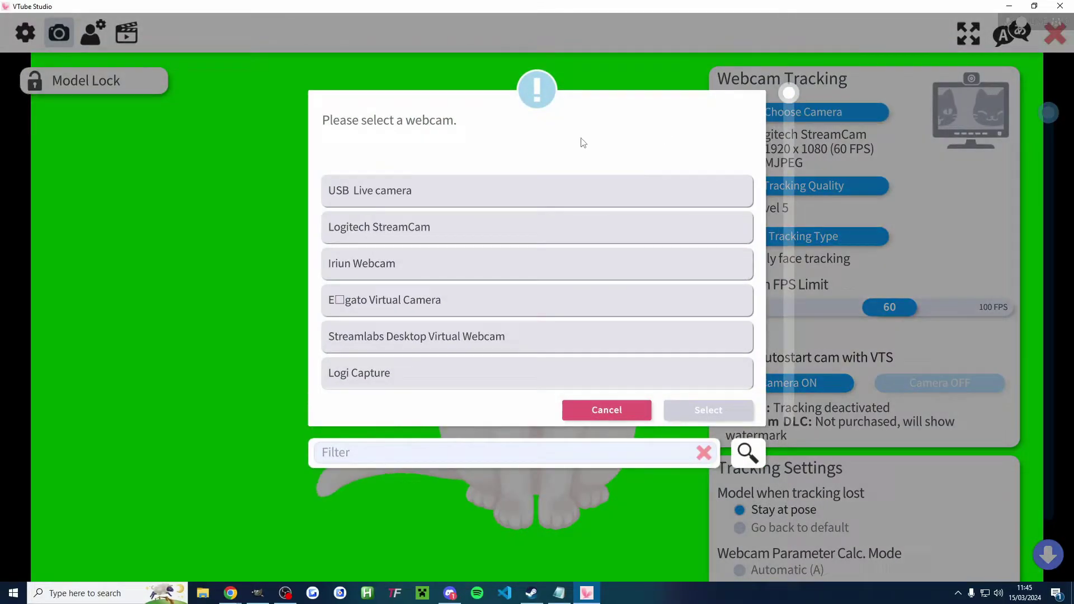
pyautogui.click(417, 228)
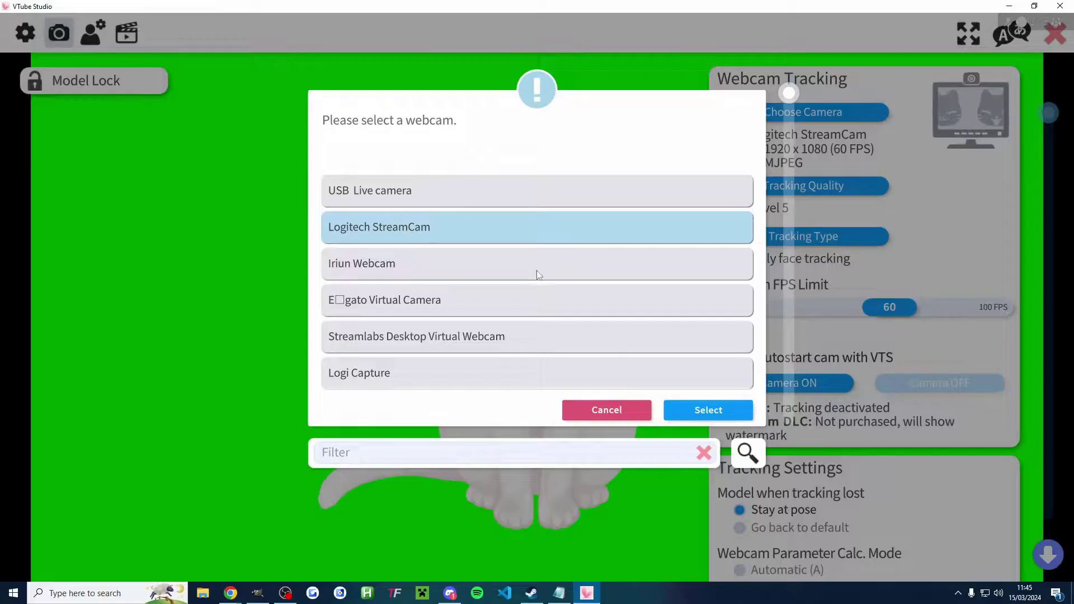
pyautogui.click(723, 414)
pyautogui.scroll(-5, 477, 236)
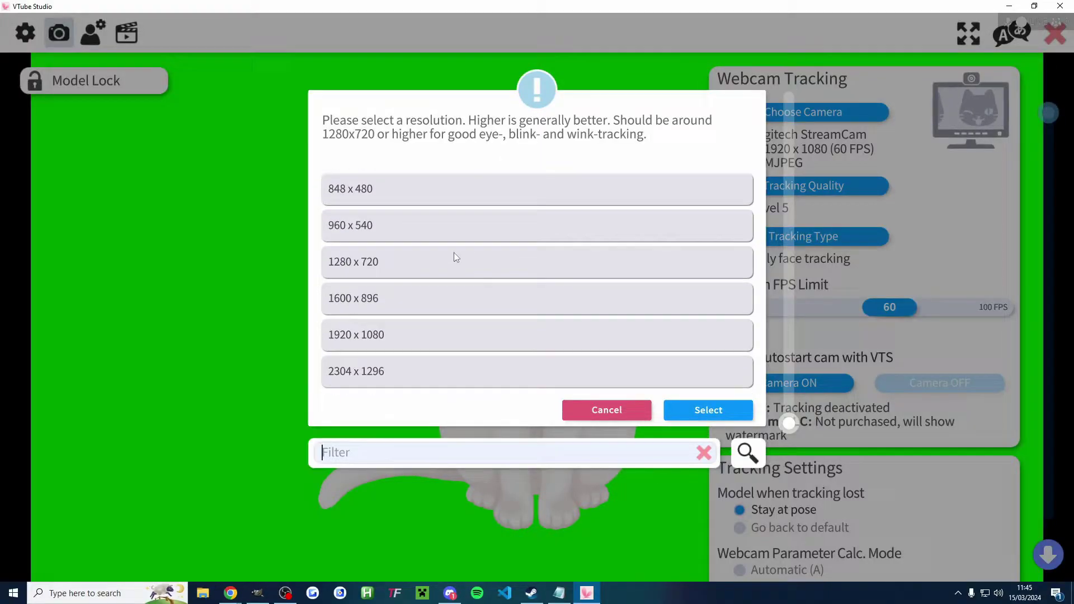
pyautogui.click(424, 344)
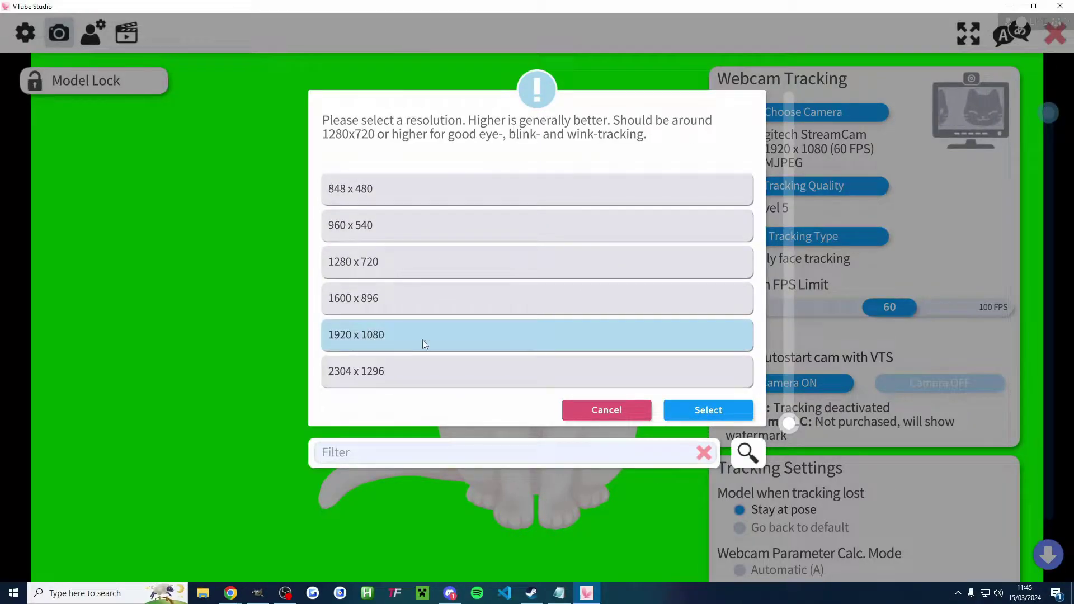
pyautogui.click(734, 414)
pyautogui.click(367, 233)
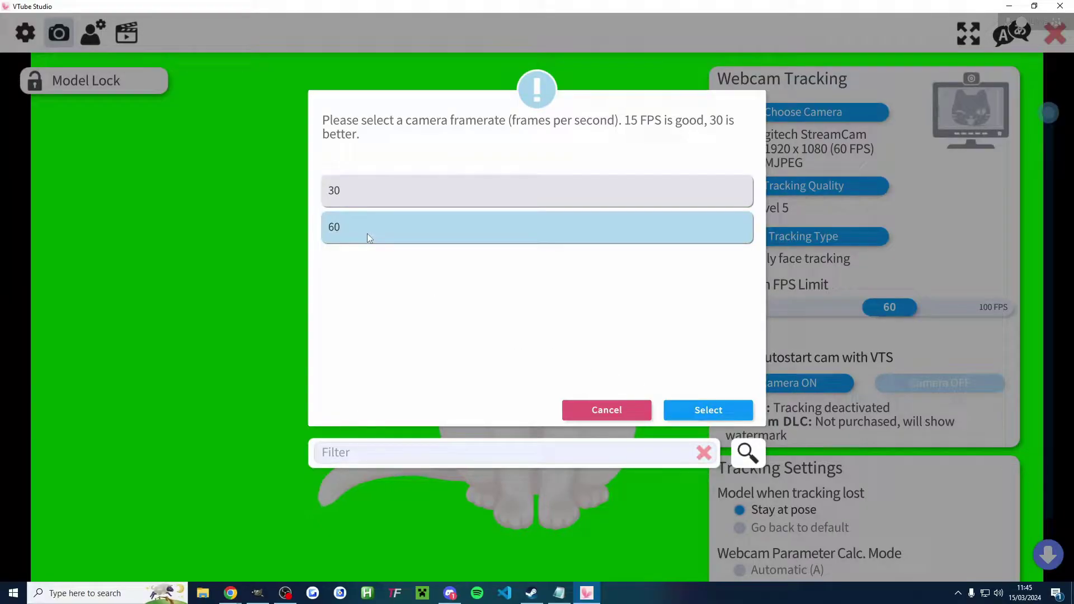
pyautogui.click(696, 408)
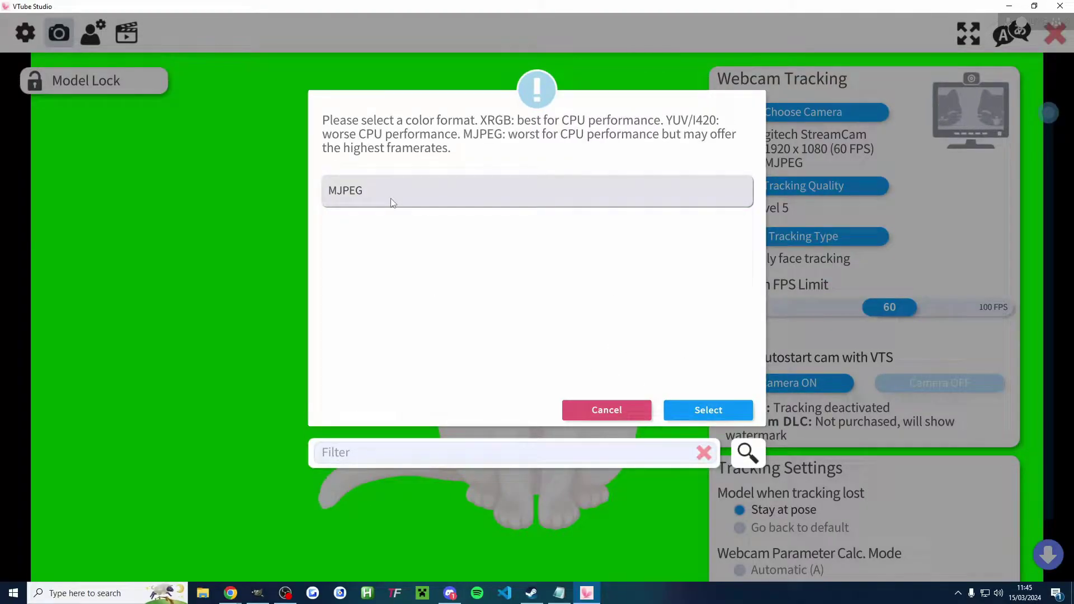
pyautogui.click(429, 187)
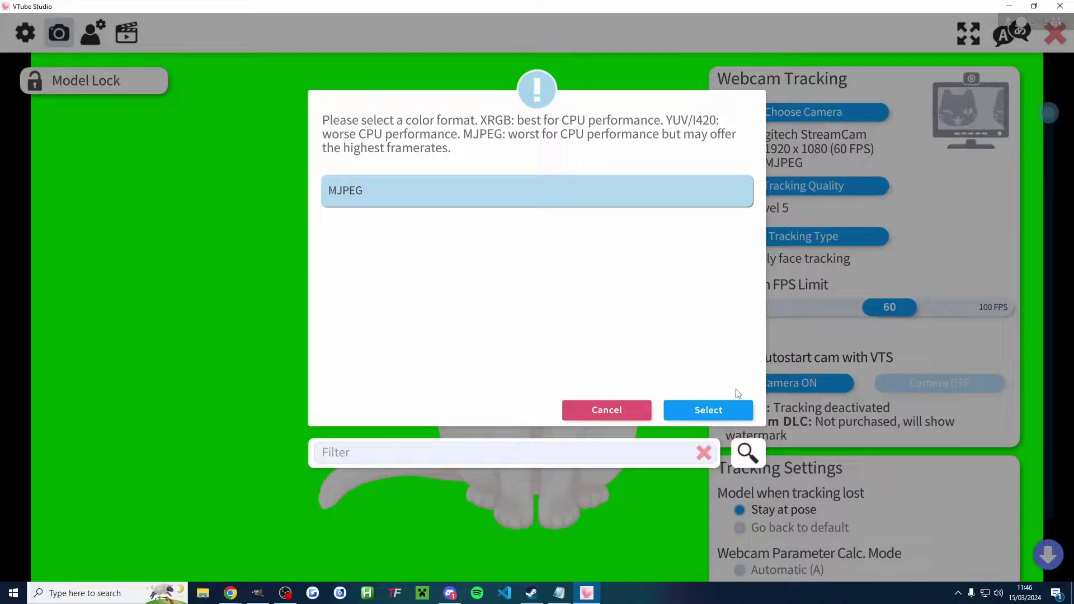
pyautogui.click(732, 414)
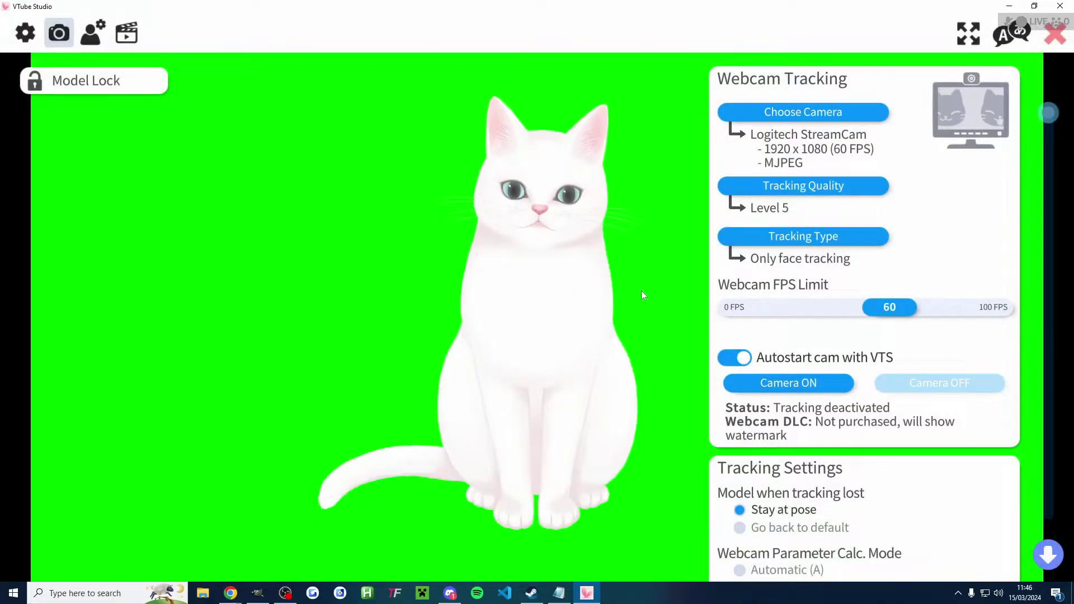
# Set the webcam tracking type to Face and hand tracking and turn the camera on, acknowledging the webcam tracking DLC notice
pyautogui.click(792, 186)
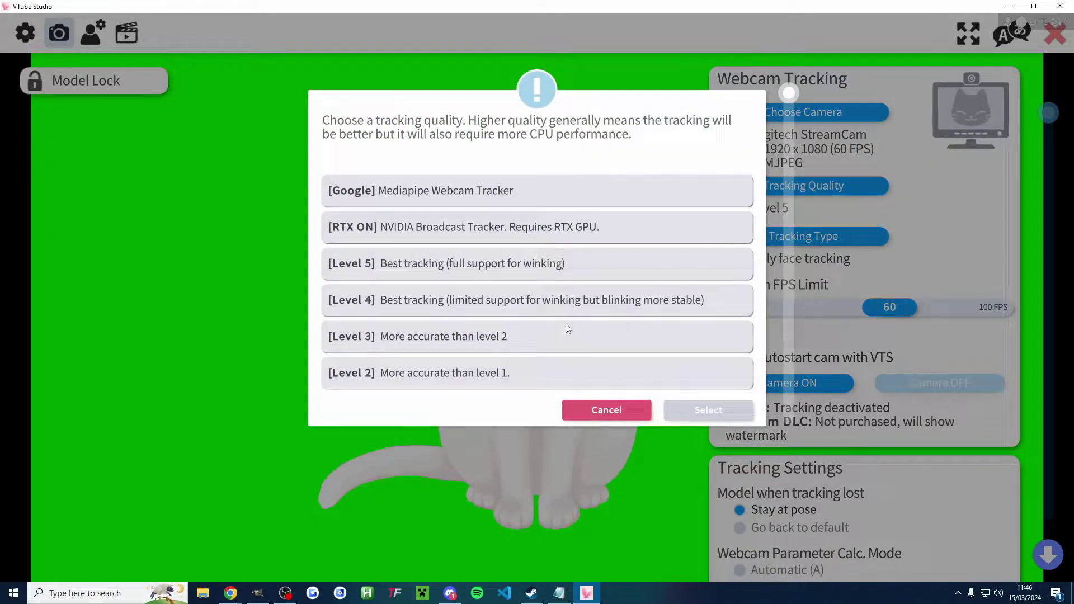
pyautogui.click(598, 412)
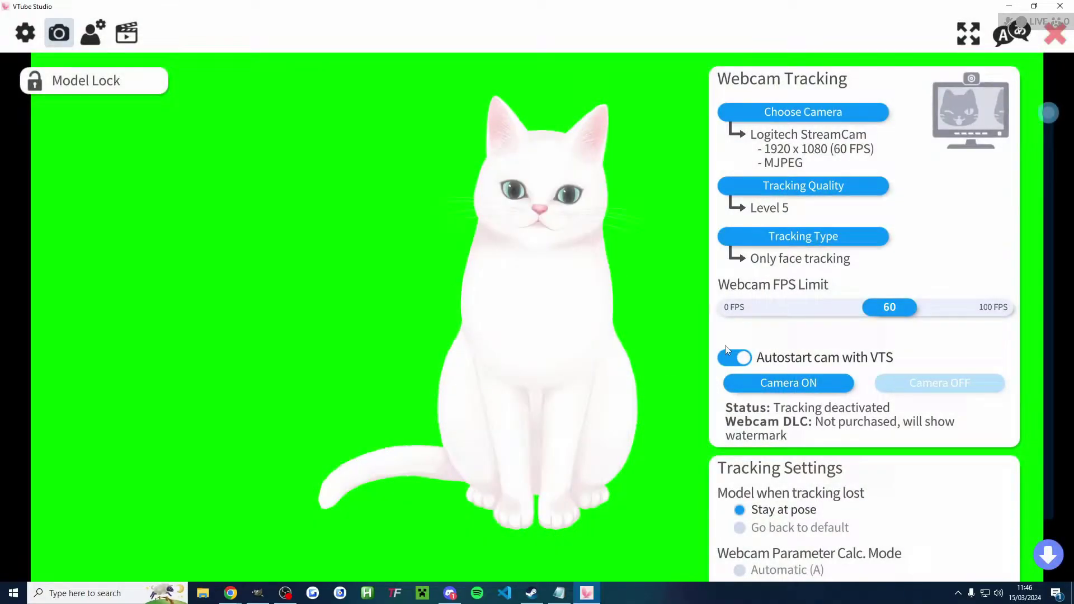
pyautogui.click(771, 235)
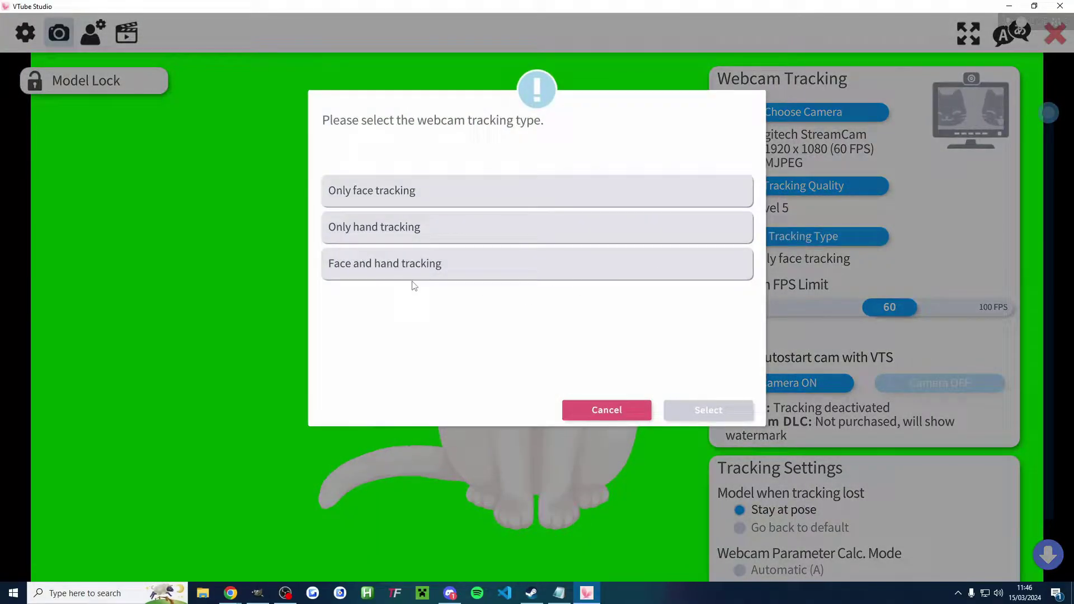
pyautogui.click(382, 268)
pyautogui.click(709, 410)
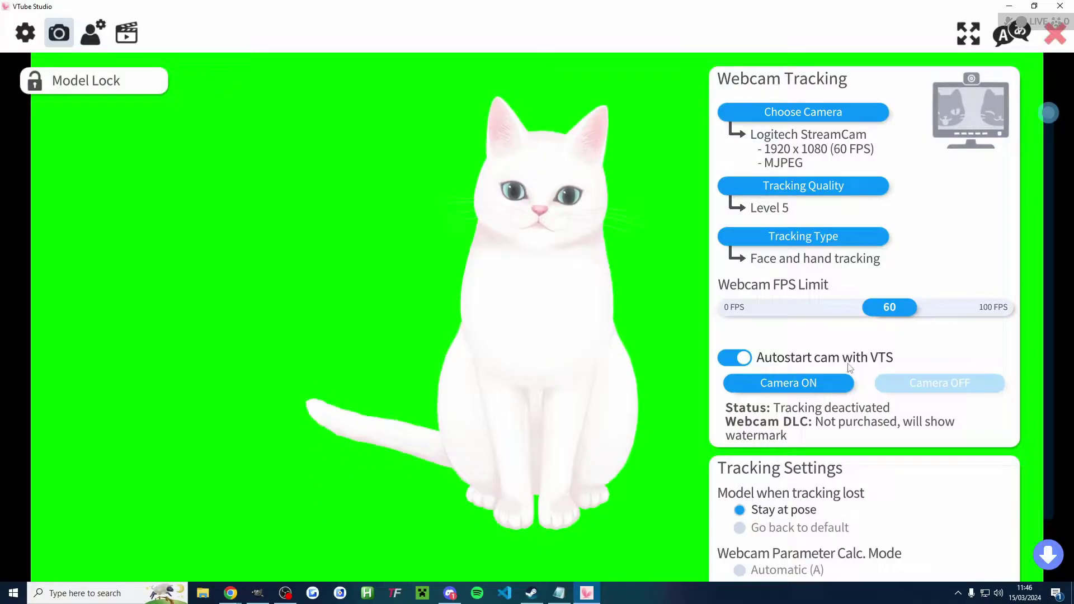
pyautogui.click(802, 389)
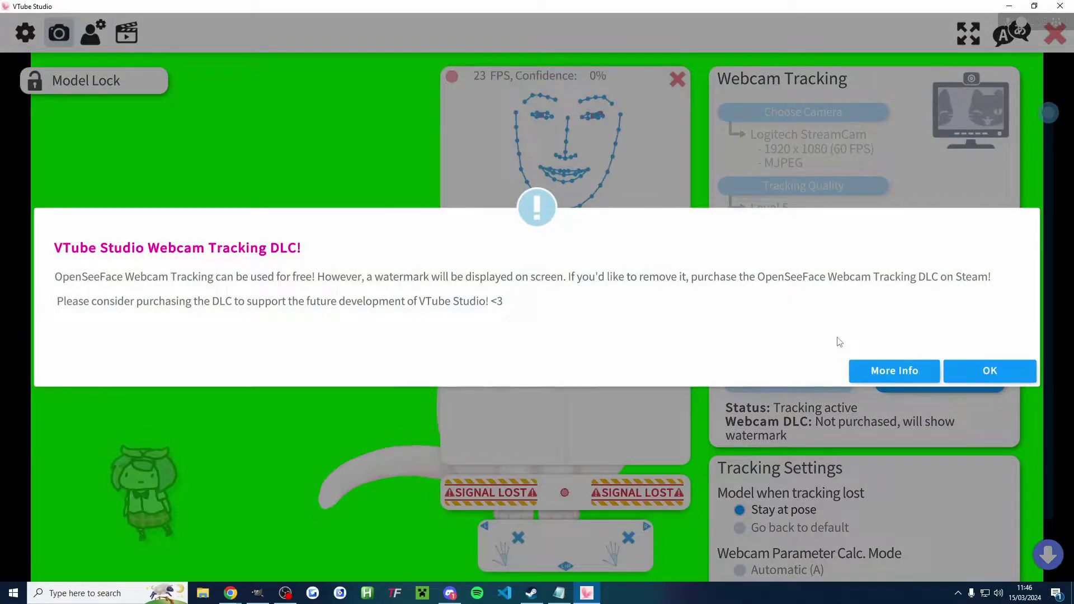
pyautogui.click(988, 369)
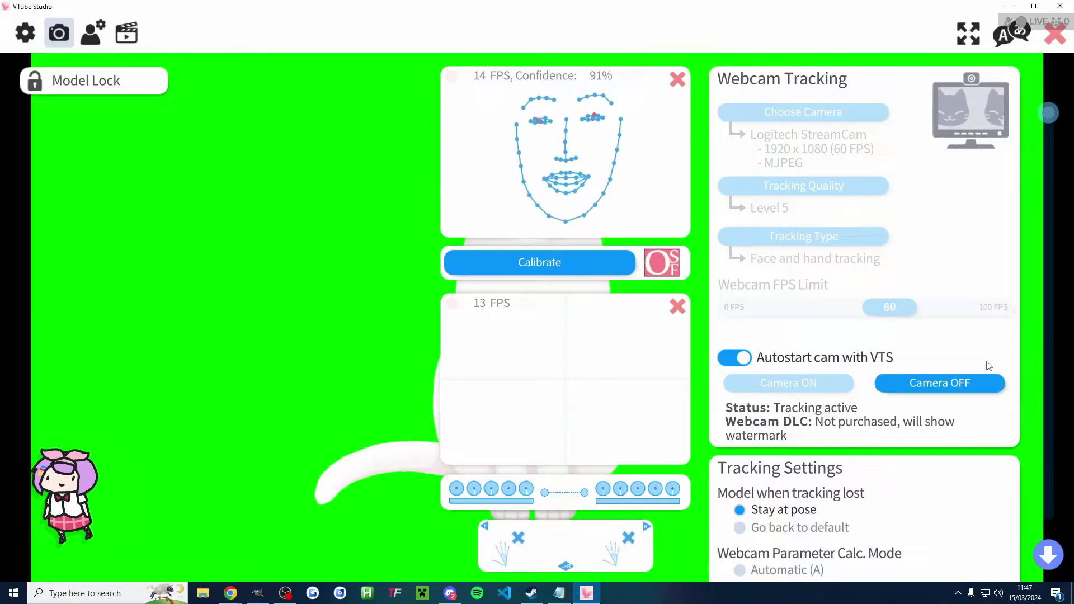
# Examine the tracking, quality, visual effects and virtual webcam settings as well as the Tororo model's settings, and close the settings
pyautogui.scroll(-2, 990, 366)
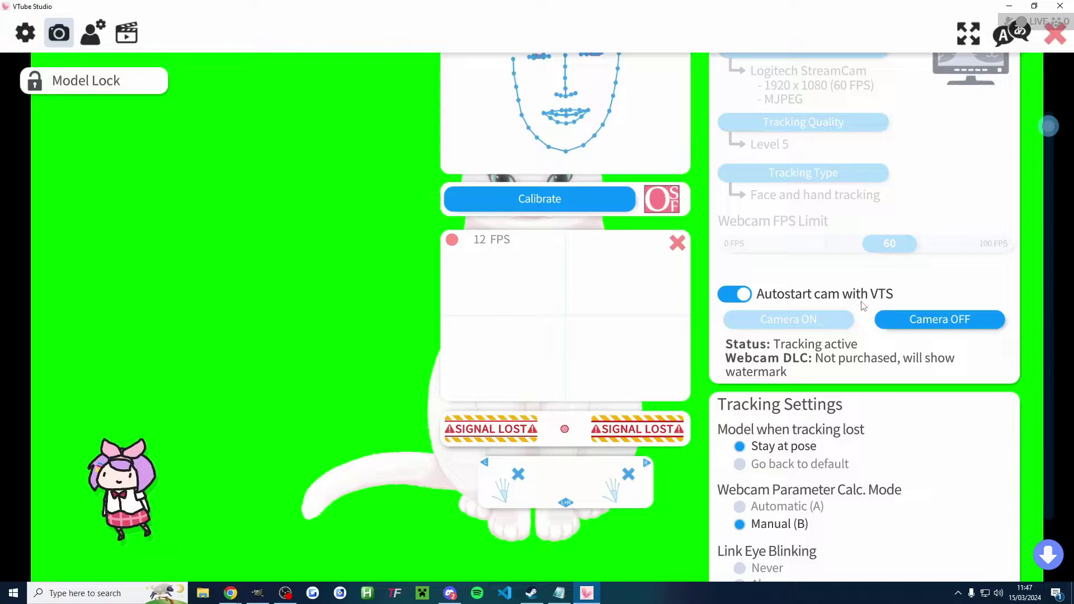
pyautogui.scroll(-2, 1001, 295)
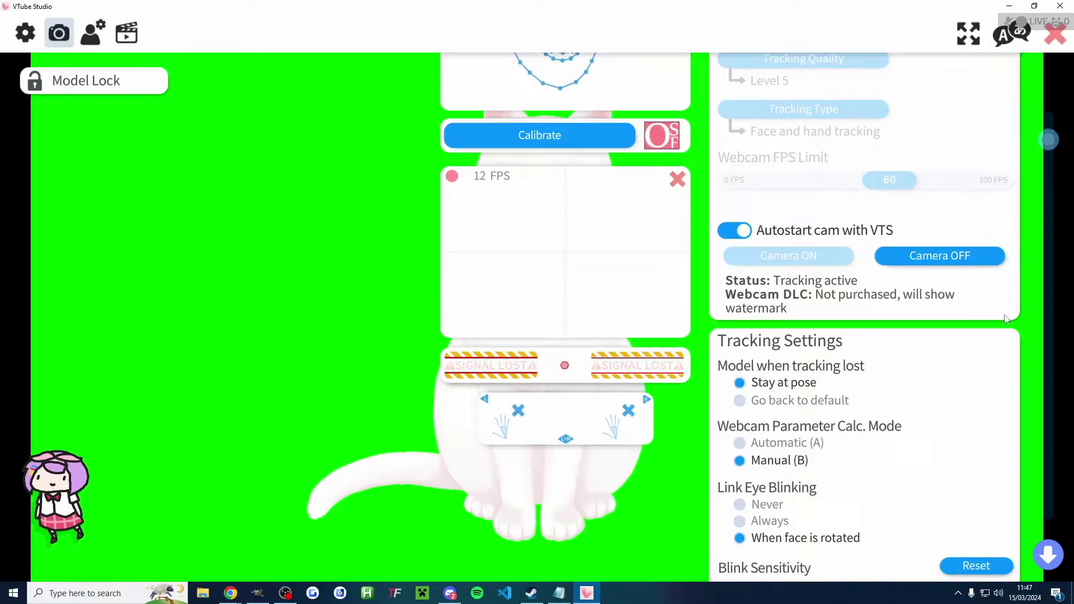
pyautogui.scroll(-20, 1007, 322)
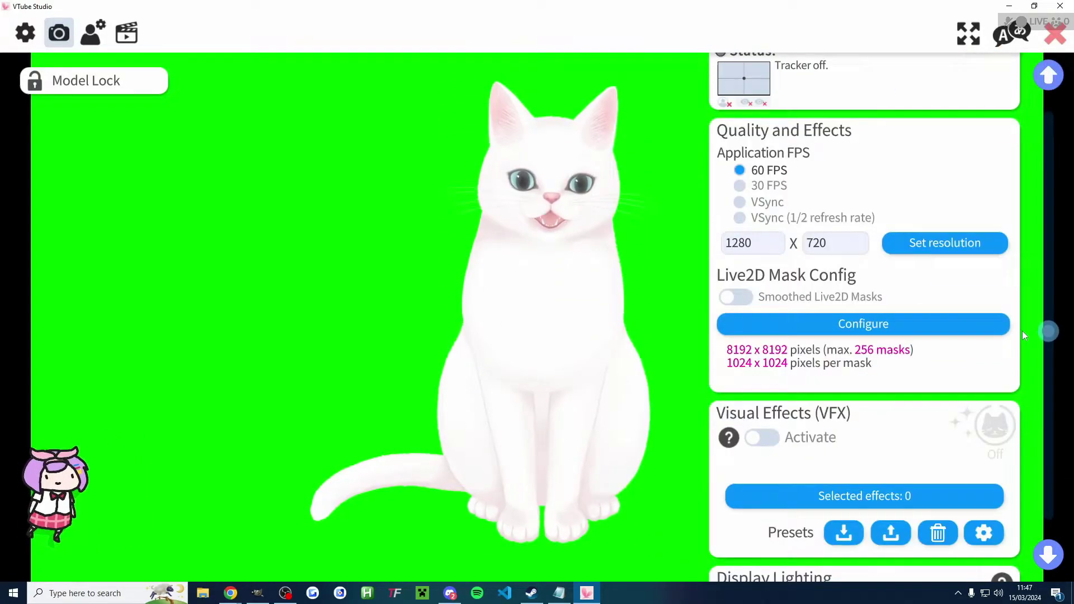
pyautogui.scroll(-15, 1022, 334)
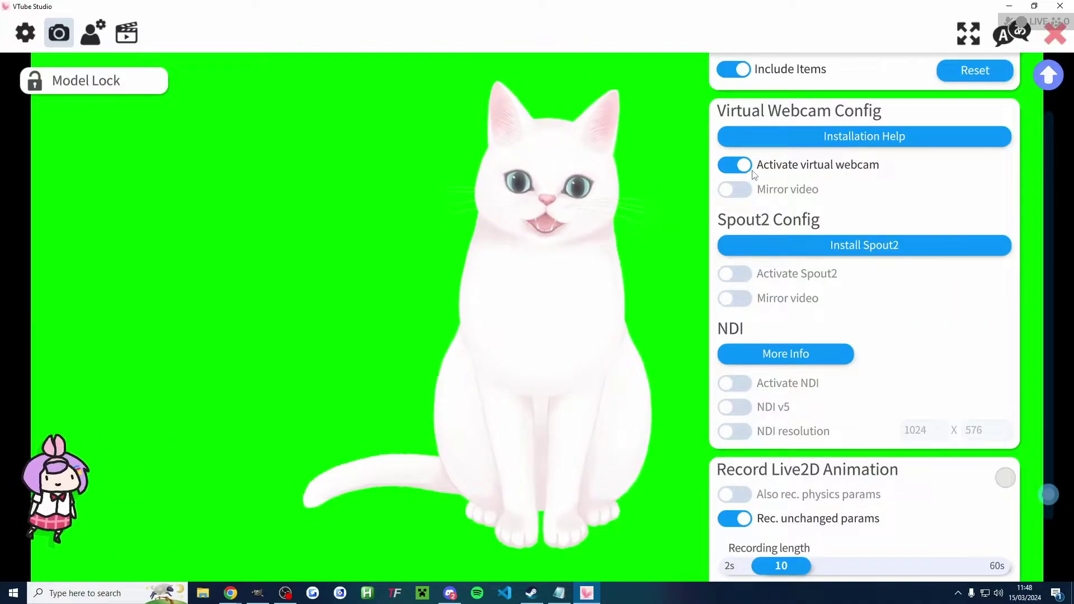
pyautogui.scroll(15, 951, 179)
pyautogui.scroll(-10, 983, 192)
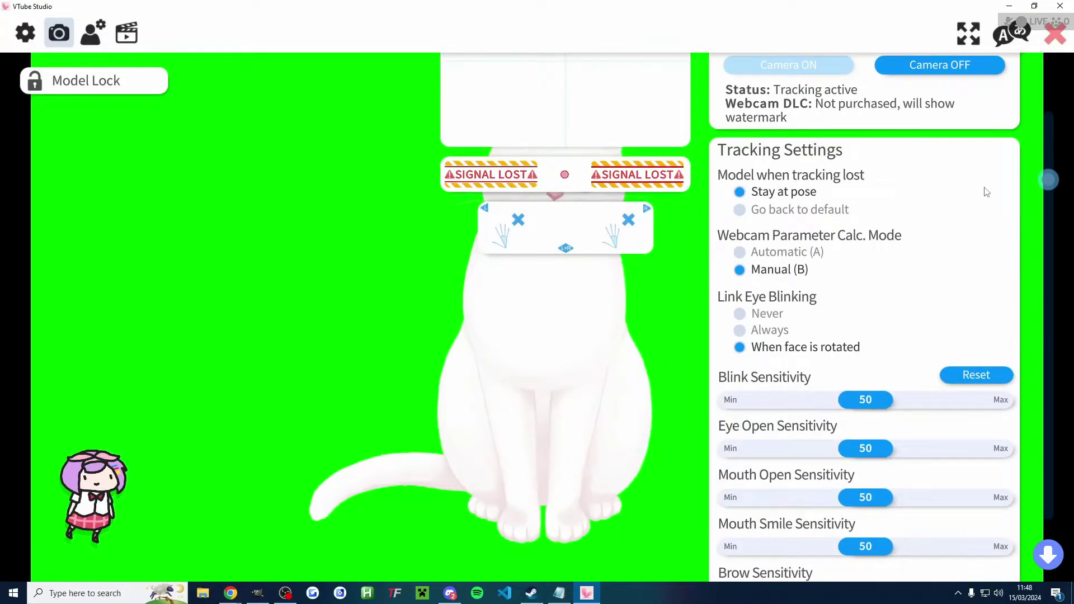
pyautogui.scroll(-12, 971, 203)
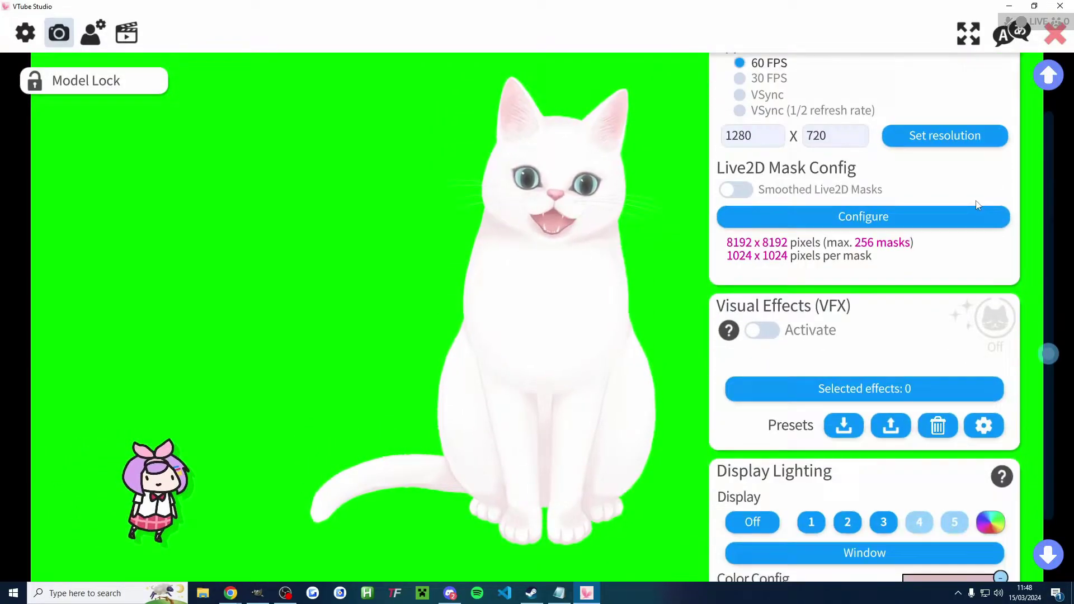
pyautogui.scroll(-10, 965, 192)
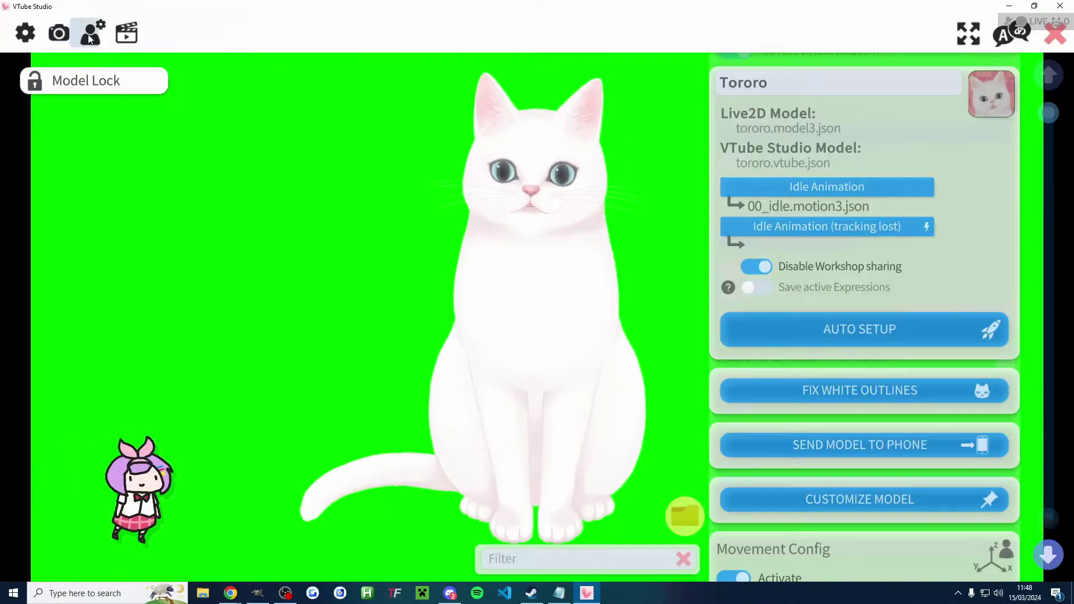
pyautogui.click(93, 35)
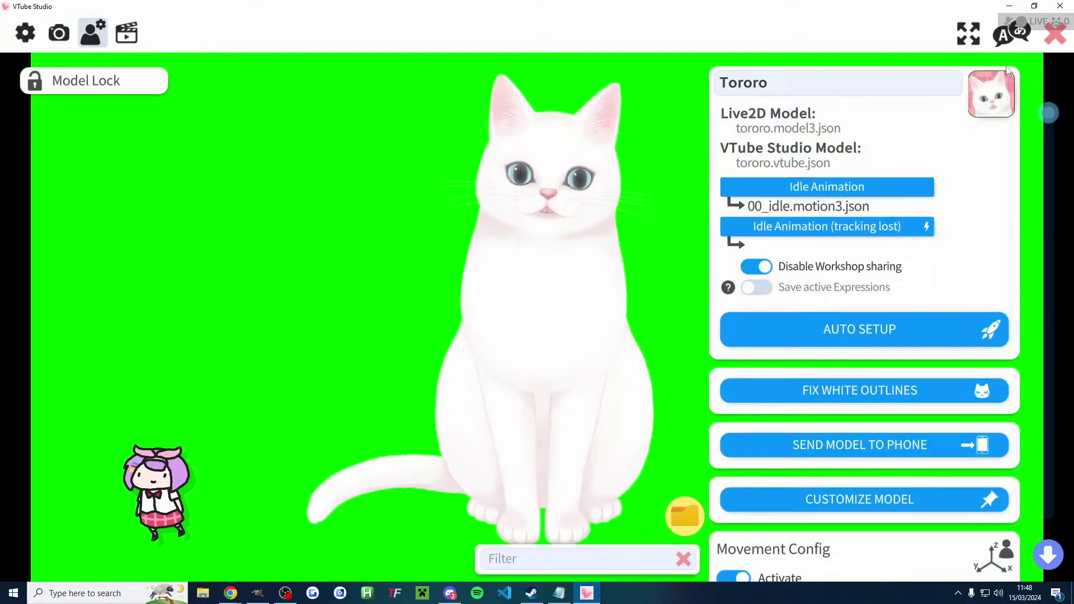
pyautogui.click(1061, 40)
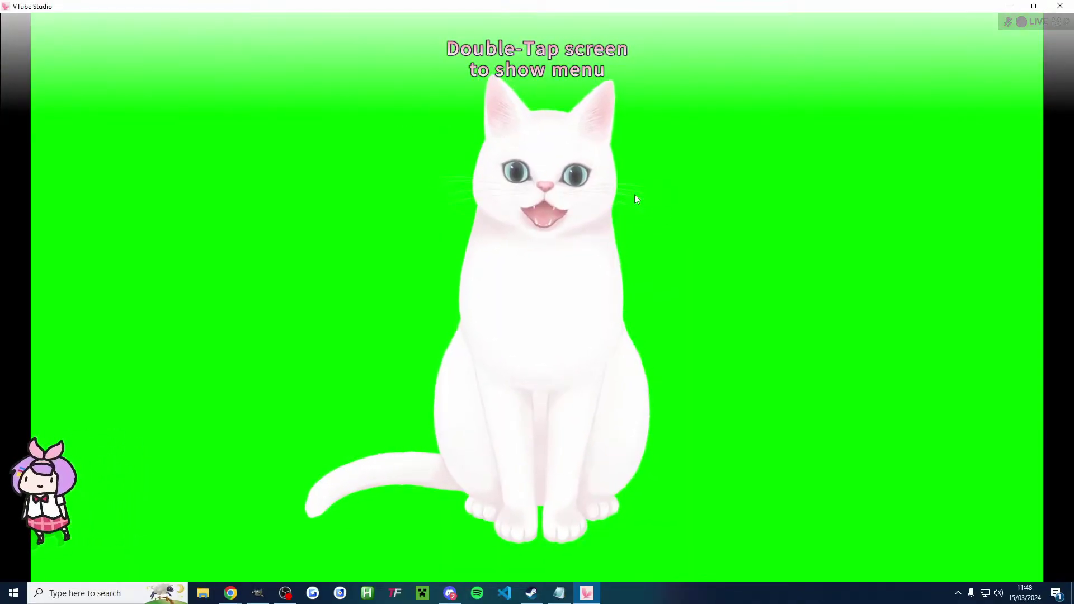
# Bring up the model selector and open the Live2DModels folder for importing a custom model
pyautogui.doubleClick(654, 183)
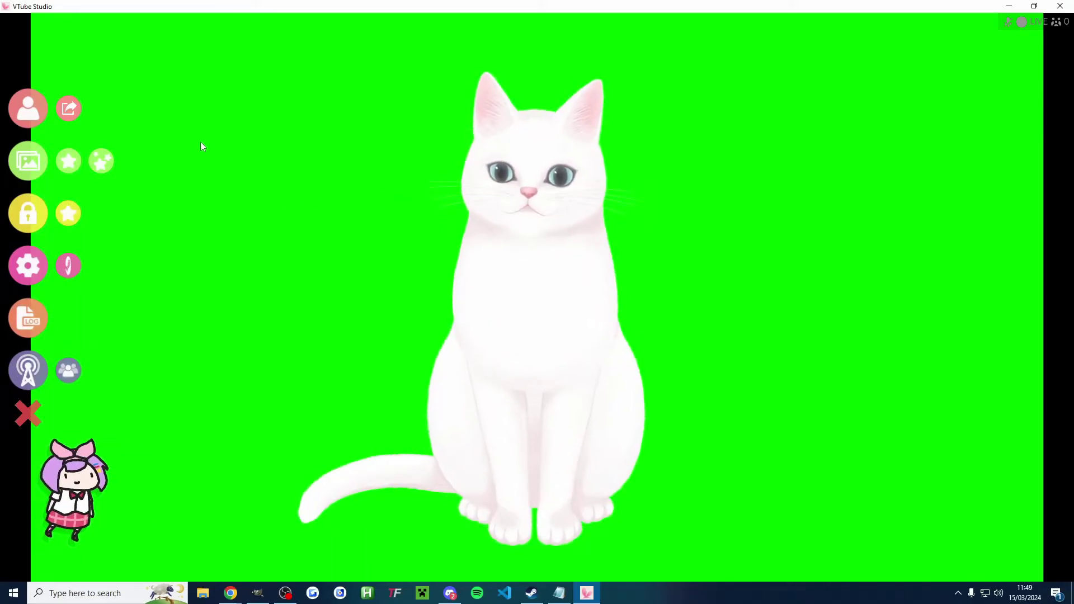
pyautogui.click(28, 112)
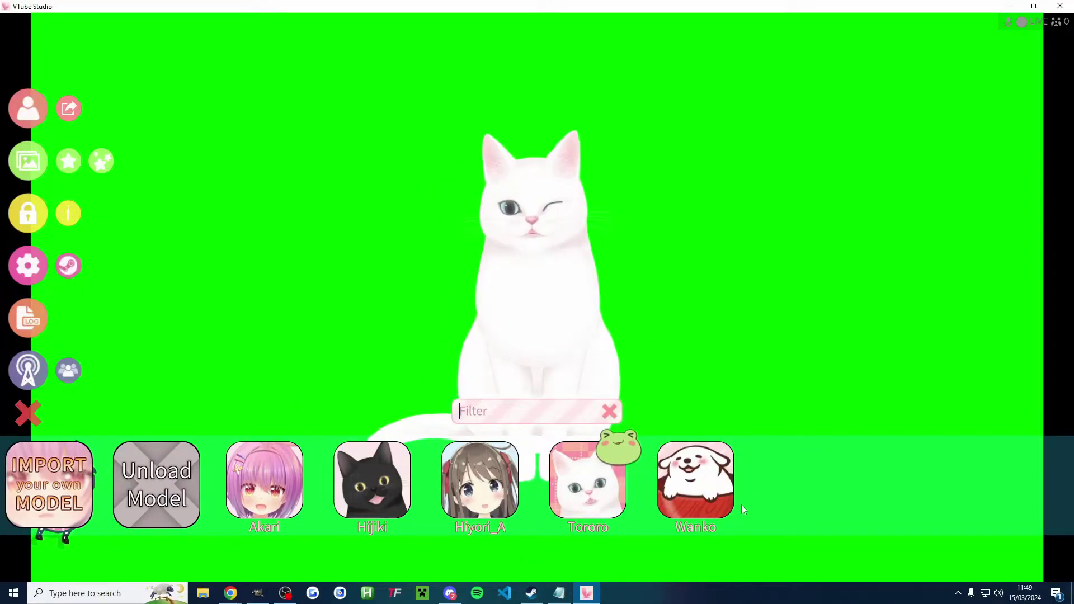
pyautogui.click(52, 487)
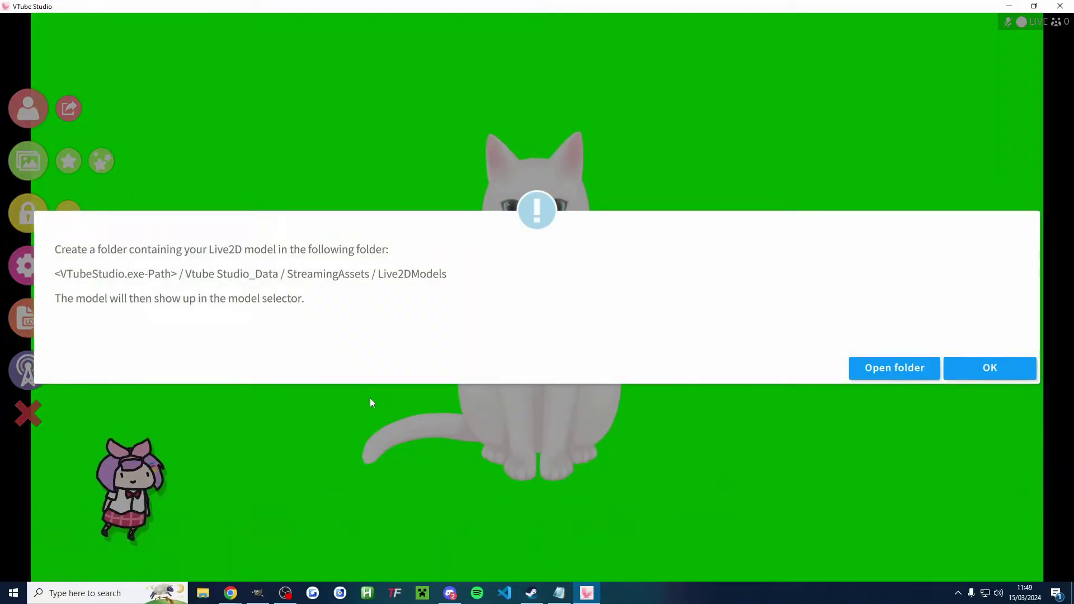
pyautogui.click(895, 368)
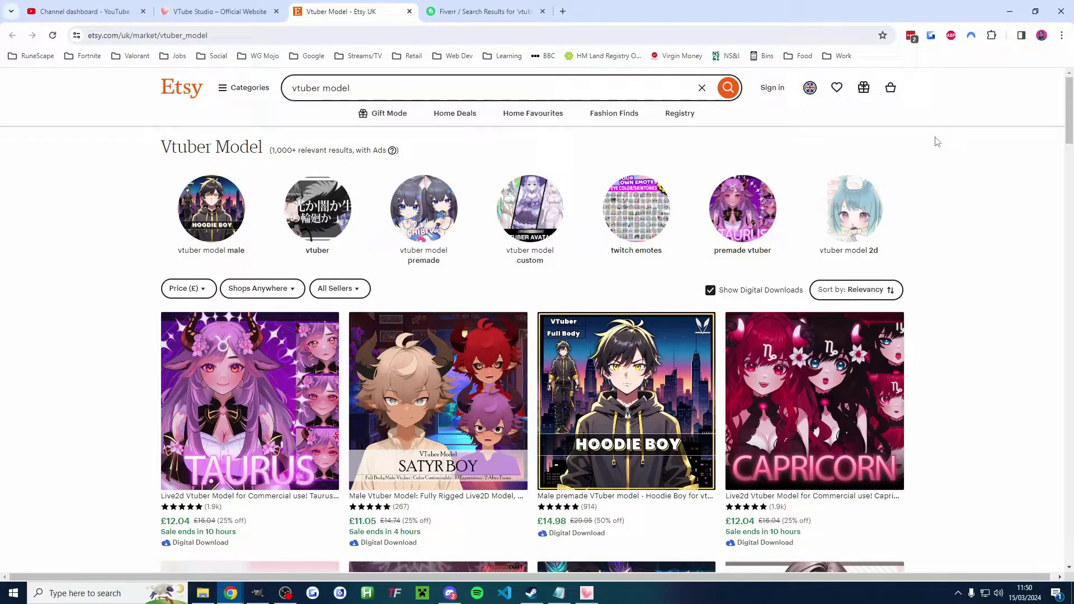
# Switch to the browser and look through the vtuber model listings on Etsy
pyautogui.scroll(-2, 963, 187)
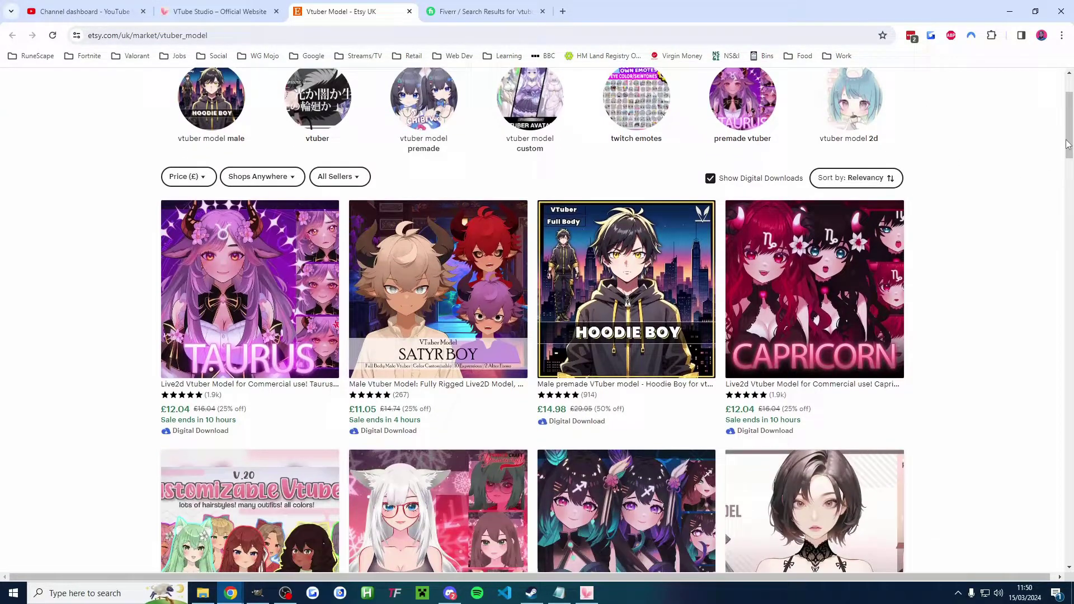
pyautogui.moveTo(1070, 128); pyautogui.dragTo(1071, 113)
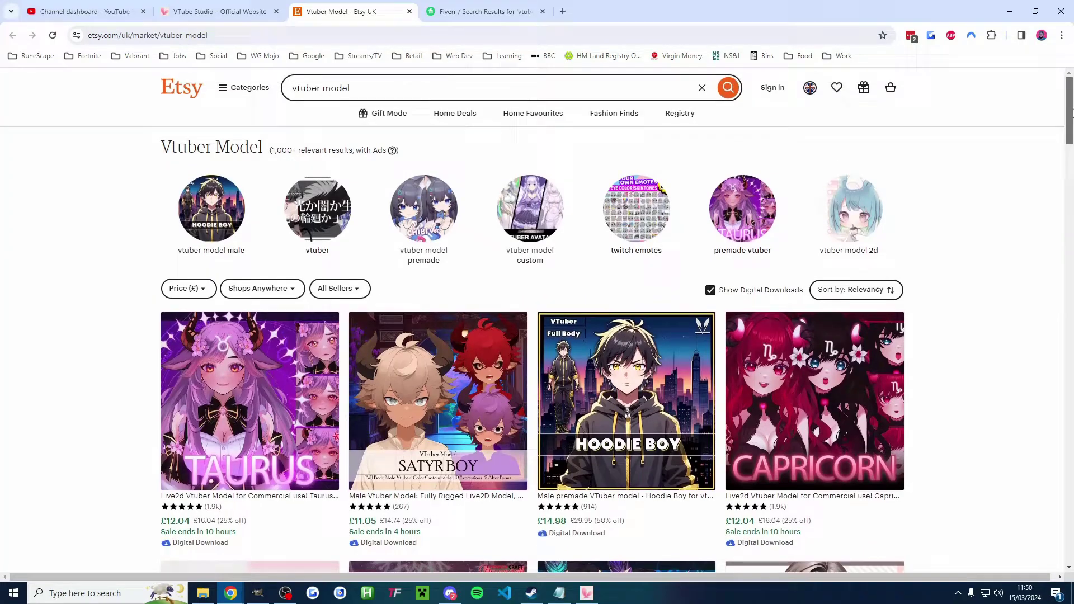
pyautogui.scroll(-14, 537, 319)
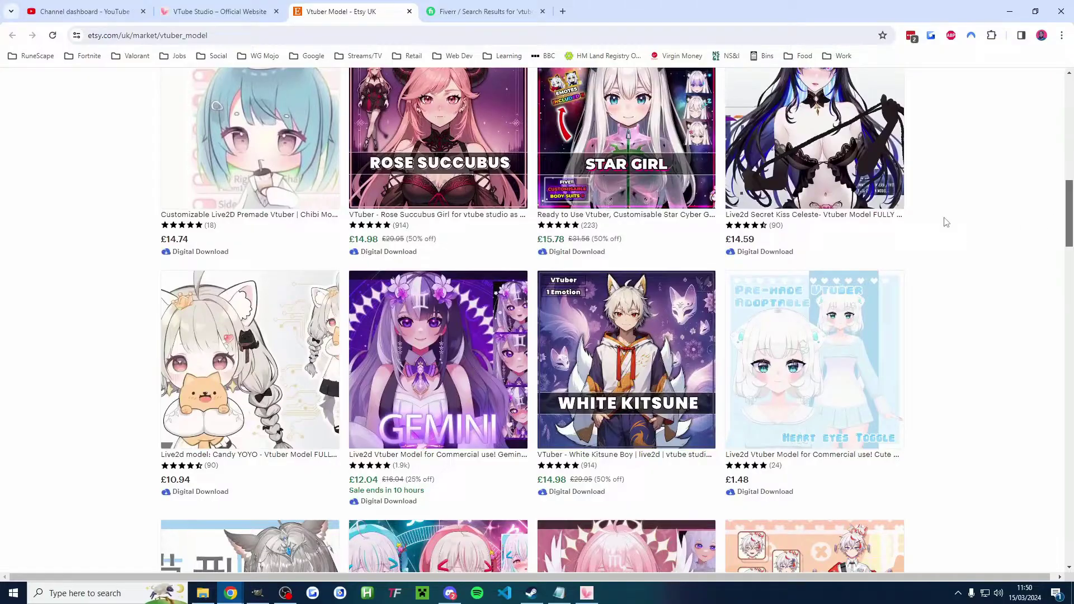
# Look through the vtuber model design and rigging gigs on Fiverr
pyautogui.hotkey('ctrl', 'Tab')
pyautogui.scroll(-8, 979, 184)
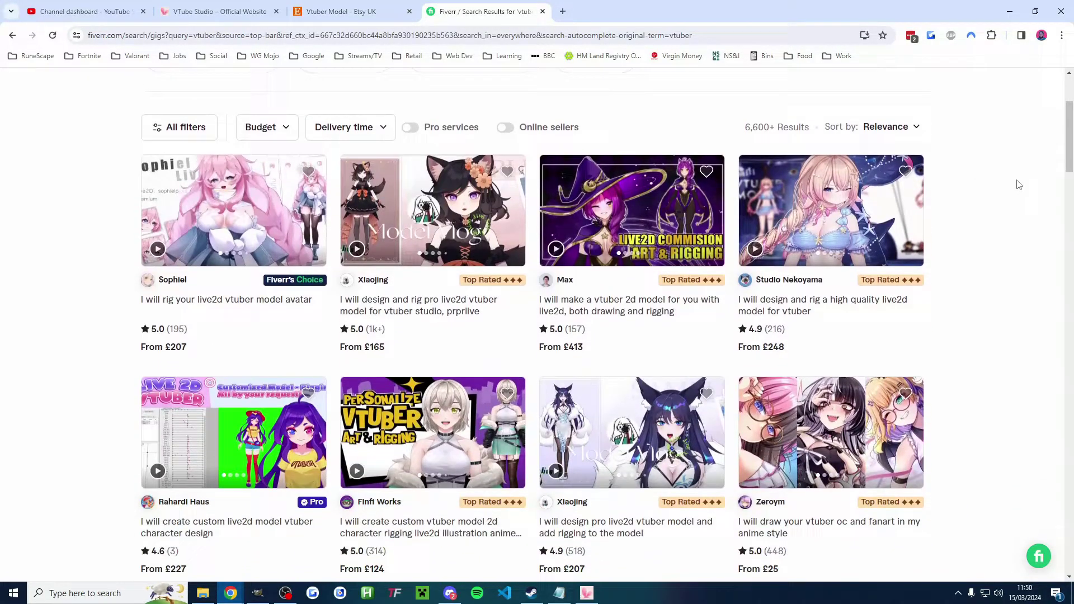
pyautogui.scroll(-6, 1007, 193)
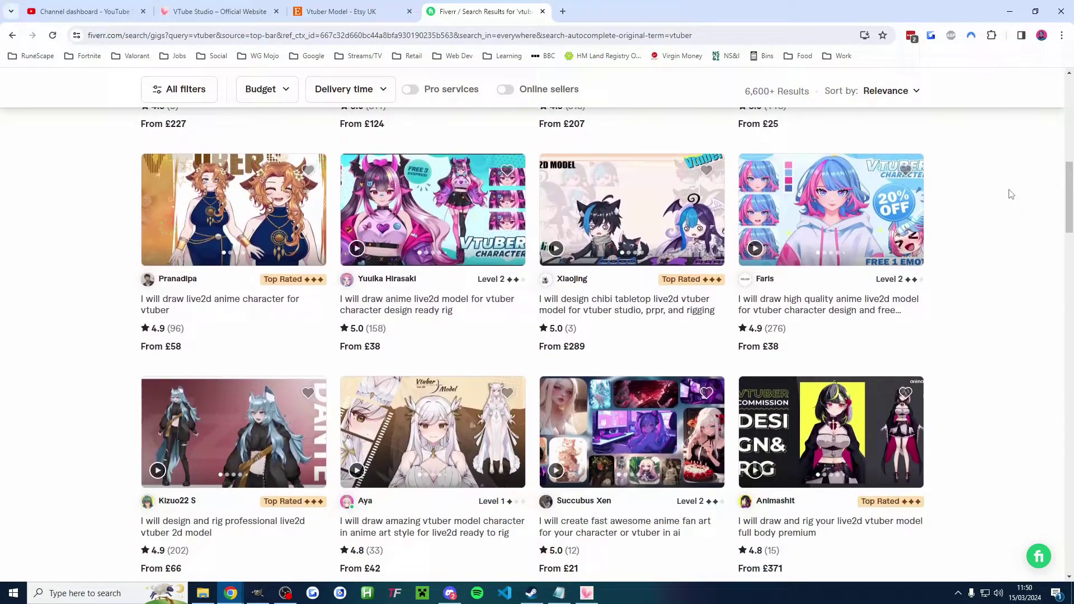
pyautogui.scroll(-8, 1007, 198)
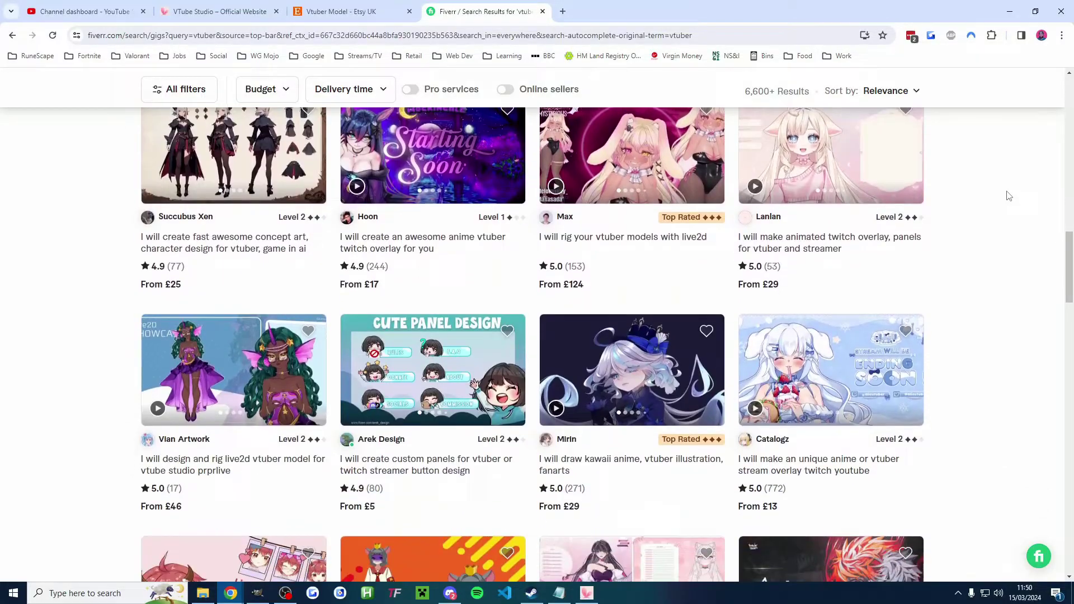
pyautogui.scroll(-2, 1015, 193)
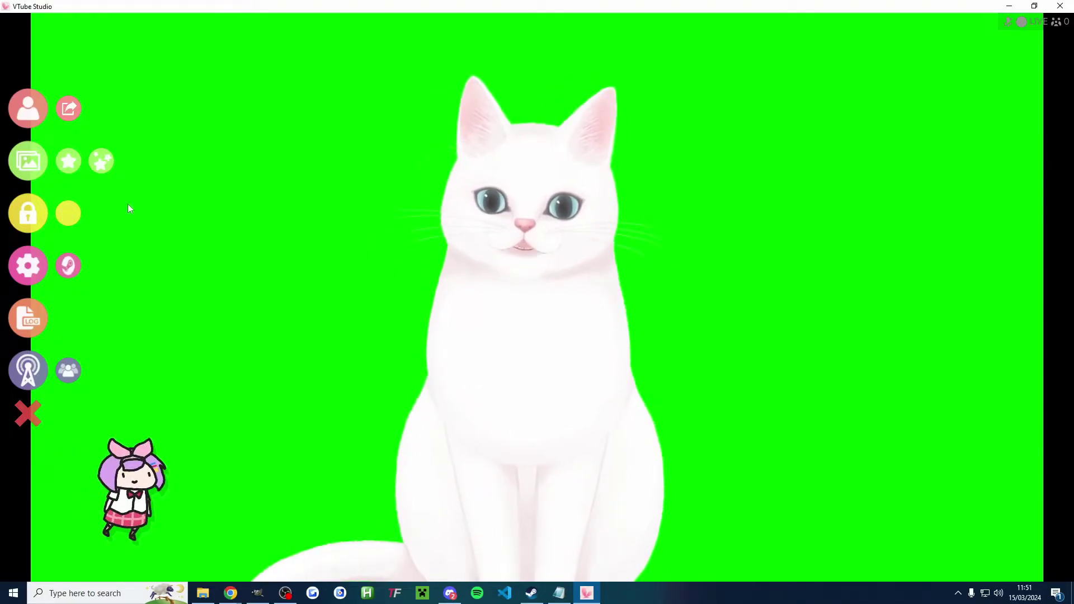
# Return to VTube Studio, run Auto Setup for the Tororo model and look over its parameter settings
pyautogui.click(28, 266)
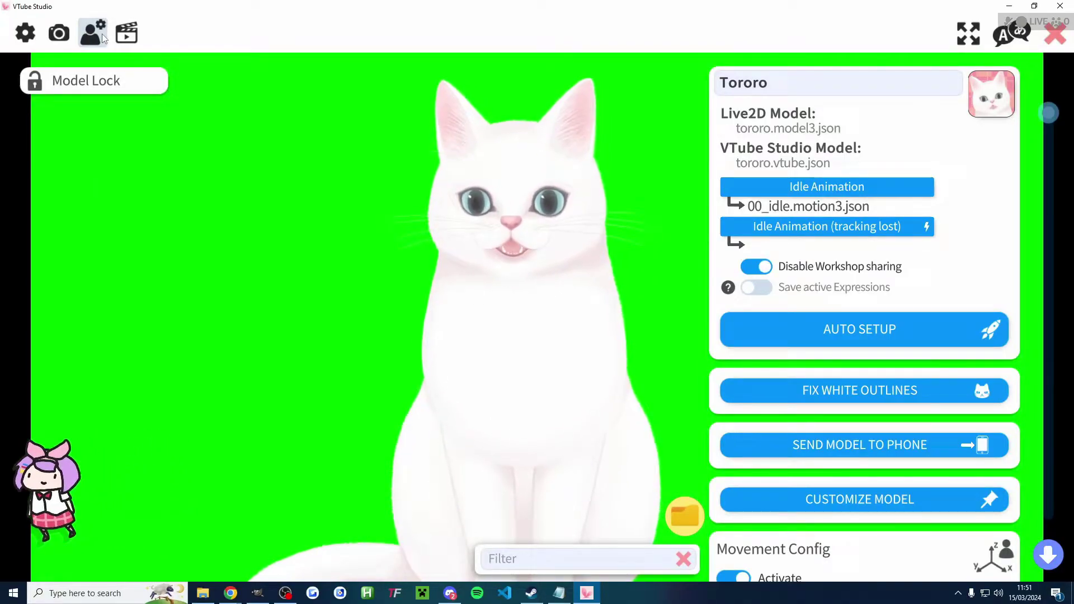
pyautogui.click(874, 329)
pyautogui.click(553, 308)
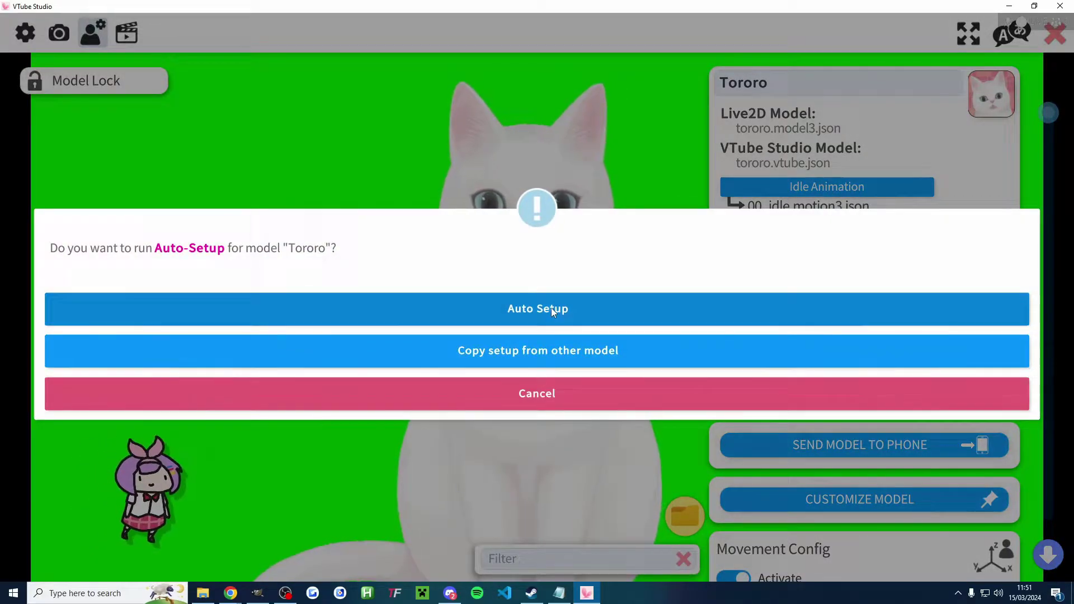
pyautogui.click(737, 304)
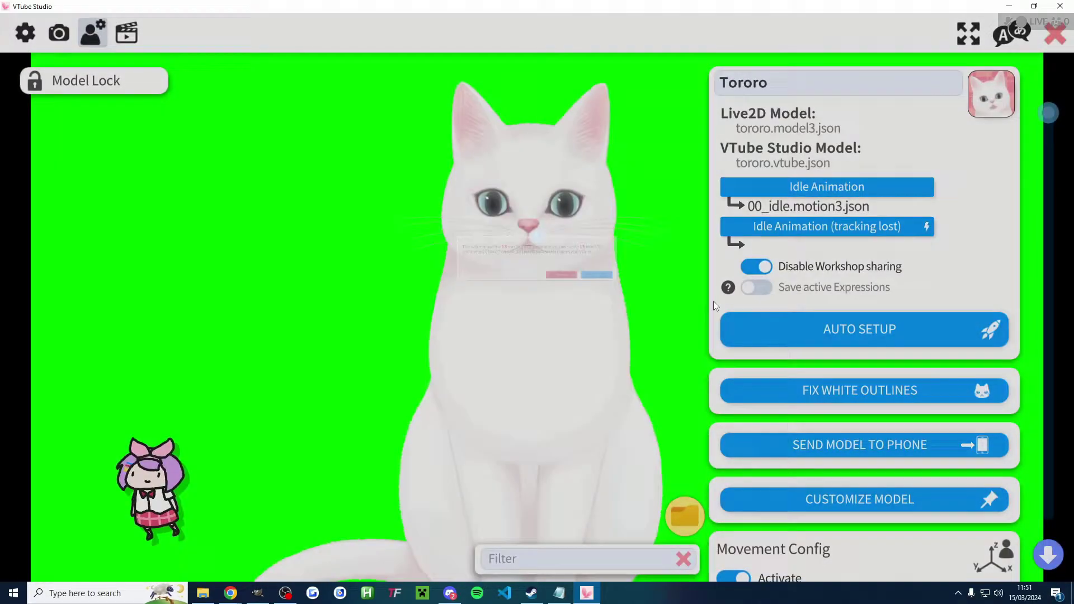
pyautogui.moveTo(1057, 118); pyautogui.dragTo(1049, 537)
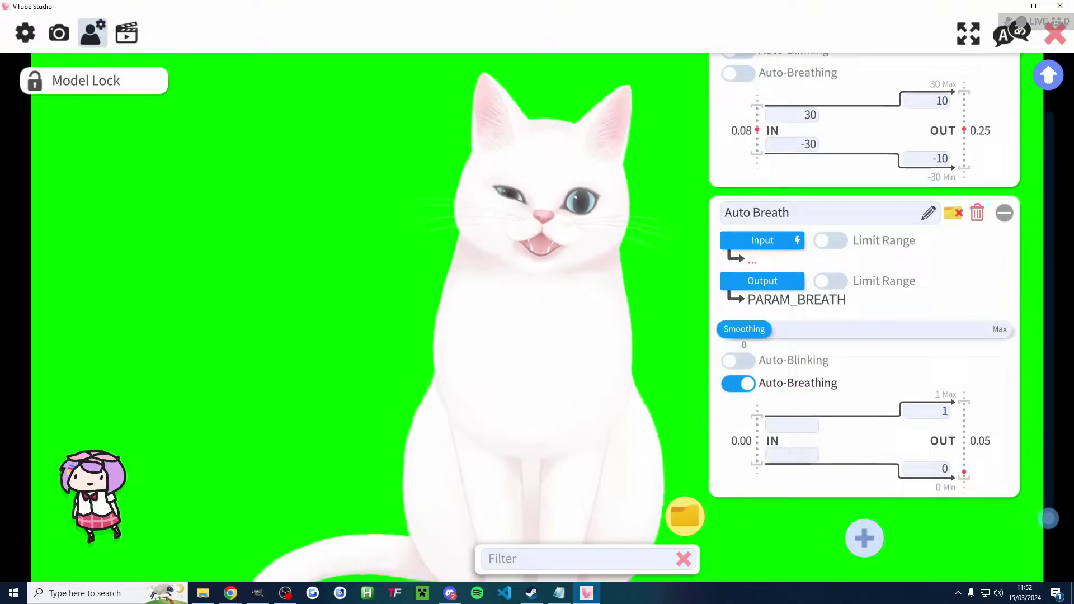
pyautogui.click(1048, 74)
# Choose Microphone (HyperX Quadcast) as the microphone in the general configuration
pyautogui.click(26, 34)
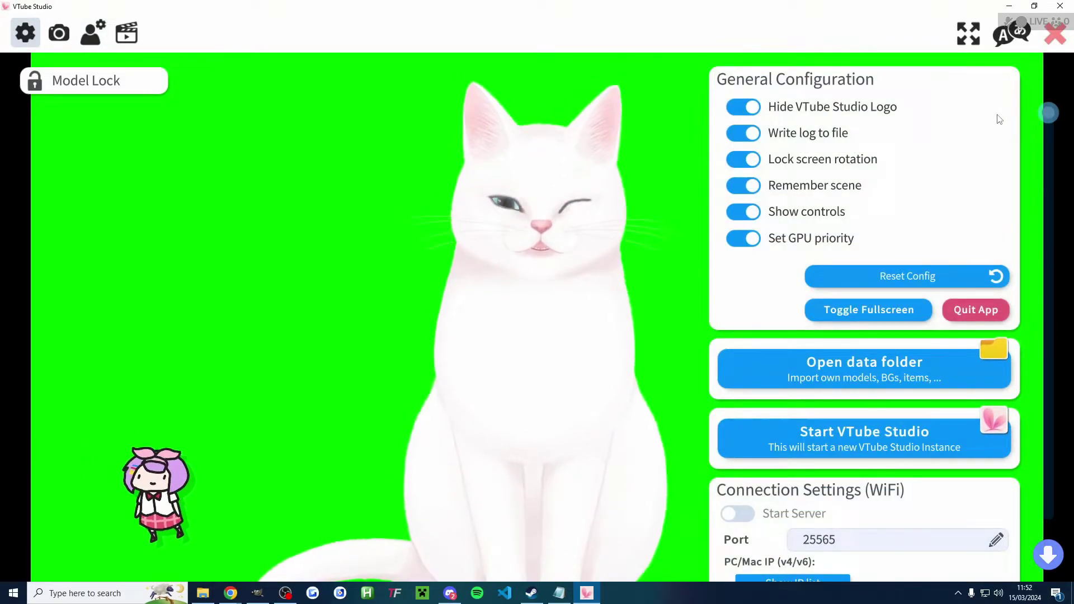
pyautogui.moveTo(1049, 113); pyautogui.dragTo(1048, 372)
pyautogui.scroll(-5, 749, 119)
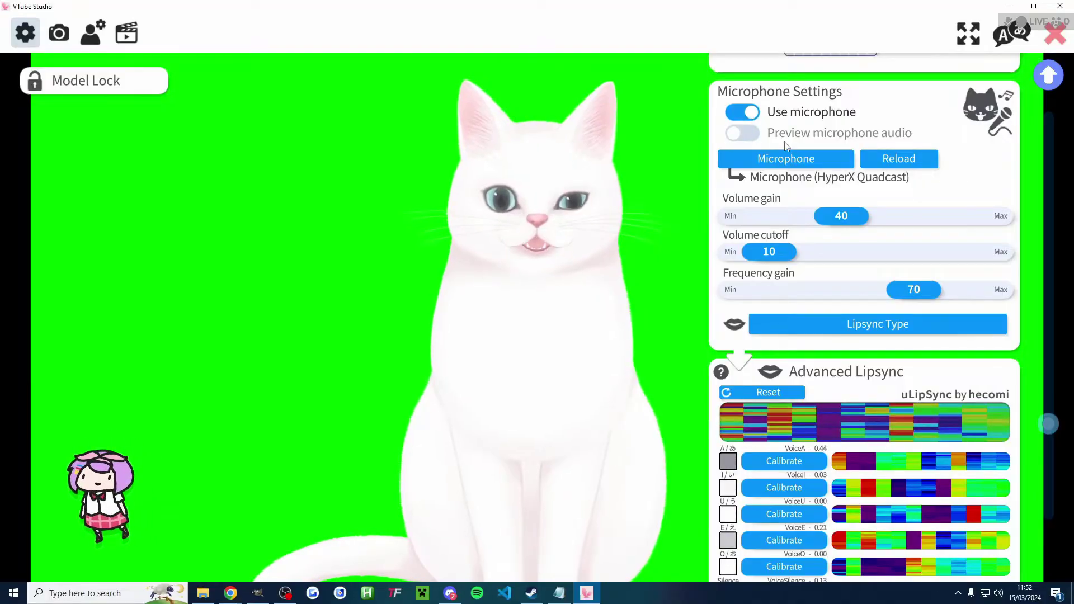
pyautogui.click(786, 159)
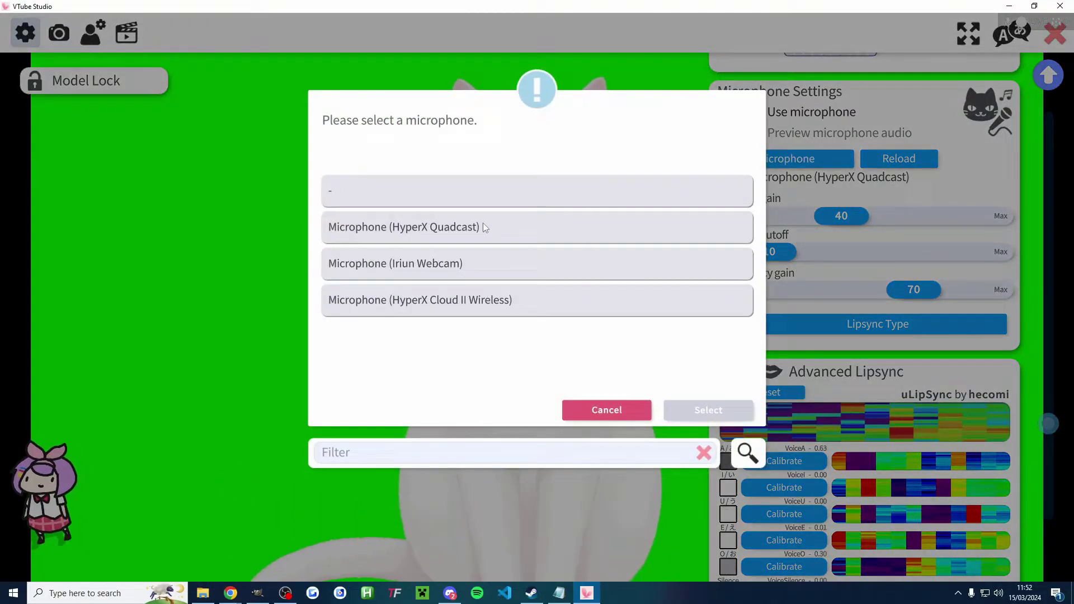
pyautogui.click(483, 226)
pyautogui.click(715, 412)
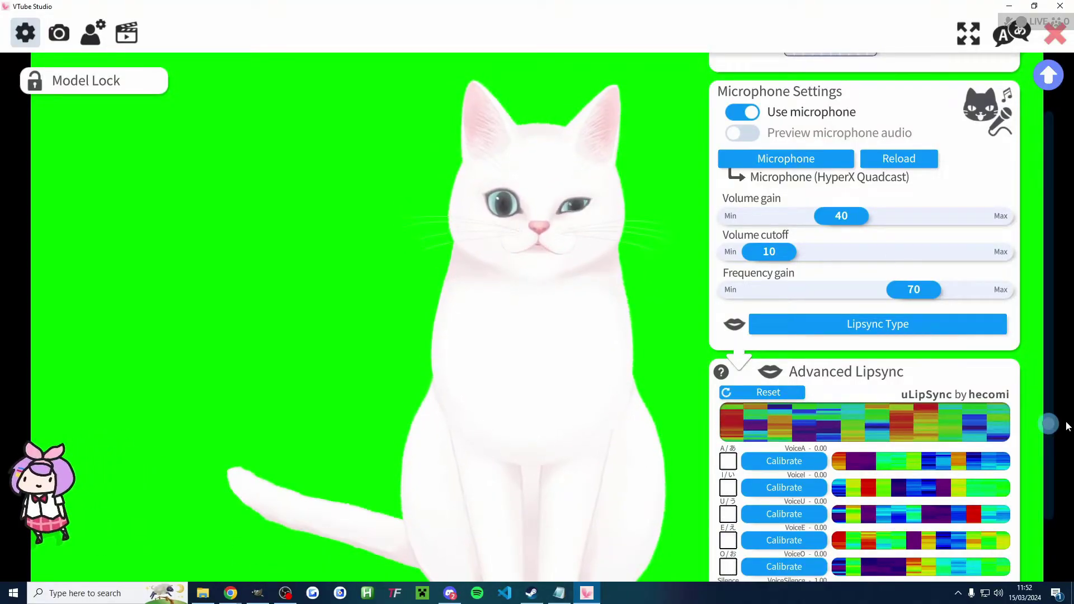
# Set the lipsync type to Advanced Lipsync (uLipSync)
pyautogui.scroll(-1, 887, 257)
pyautogui.click(874, 255)
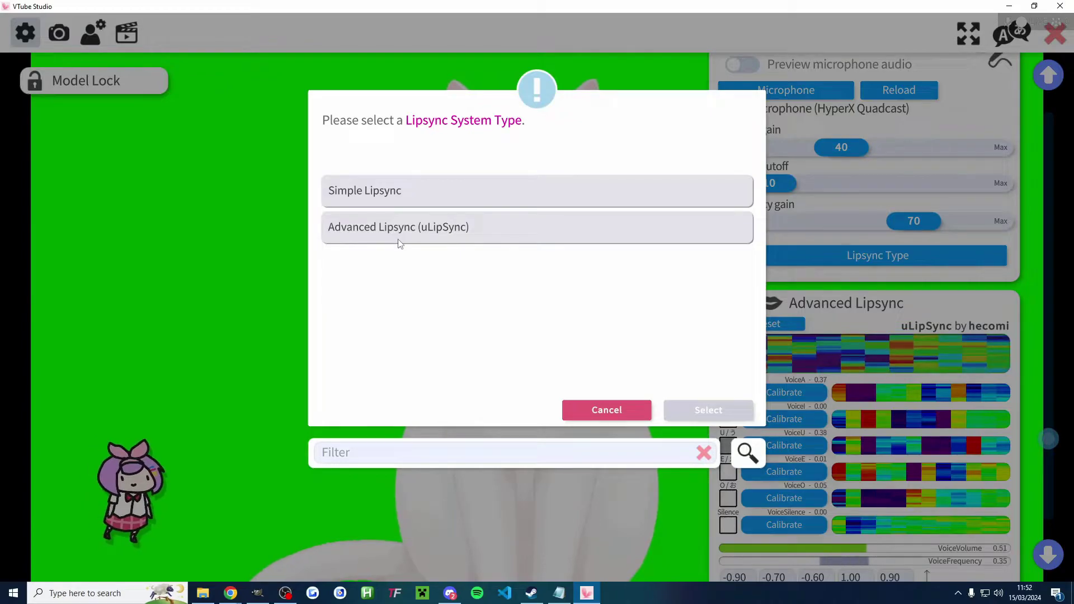
pyautogui.click(404, 230)
pyautogui.click(708, 410)
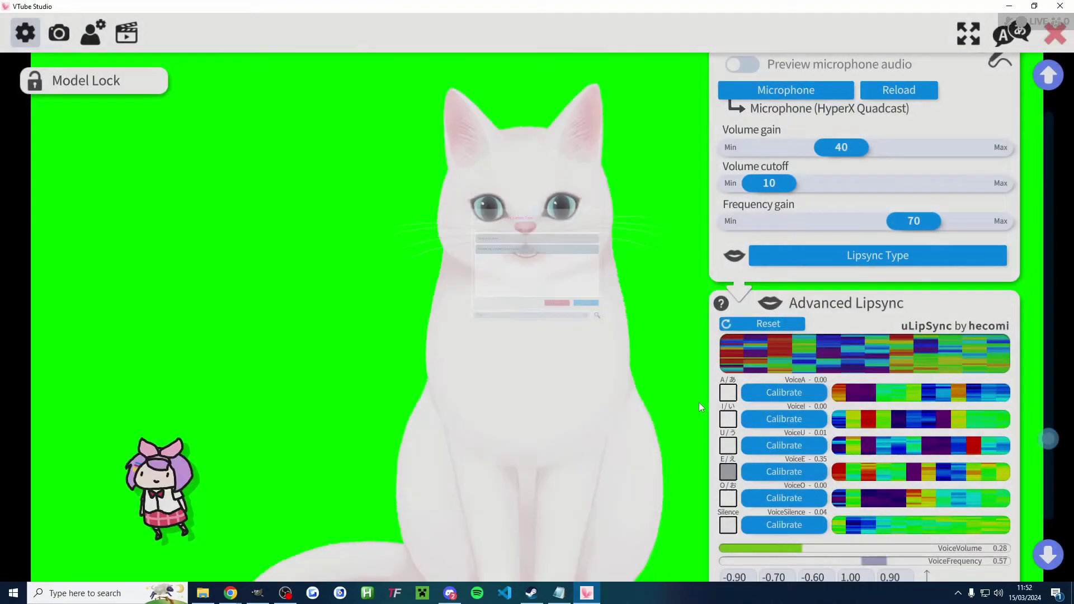
# Examine the advanced lipsync, general and virtual webcam settings, and close the settings
pyautogui.scroll(-3, 1063, 480)
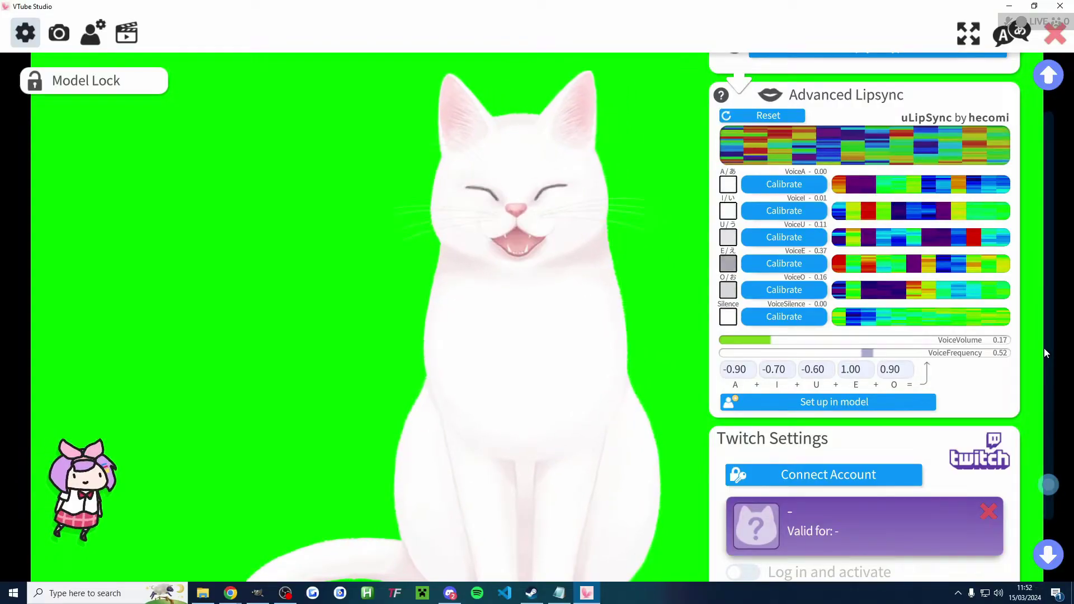
pyautogui.scroll(5, 1044, 348)
pyautogui.scroll(10, 1044, 348)
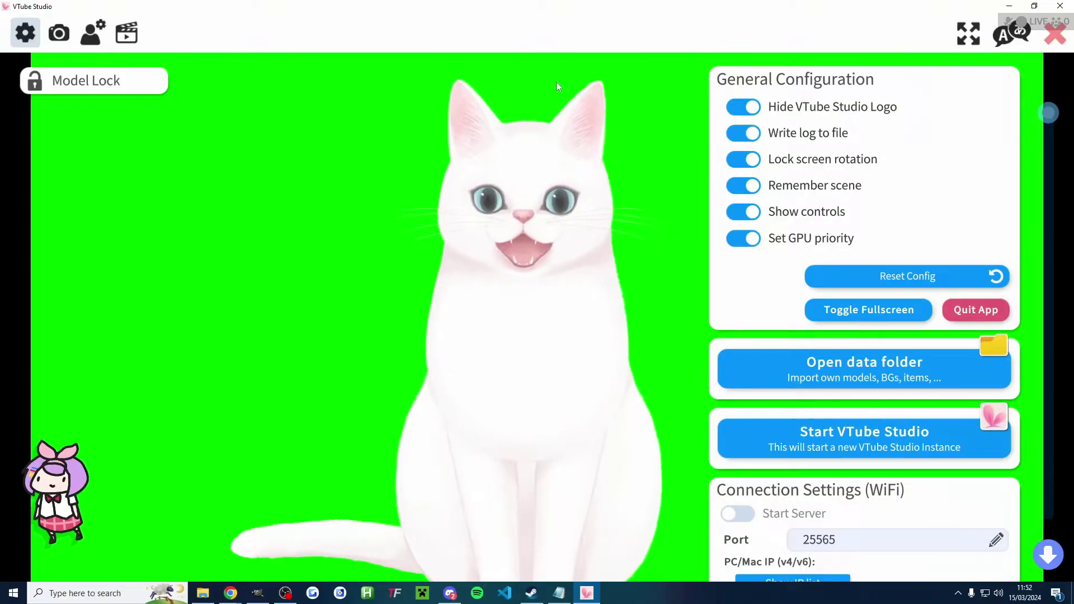
pyautogui.click(59, 33)
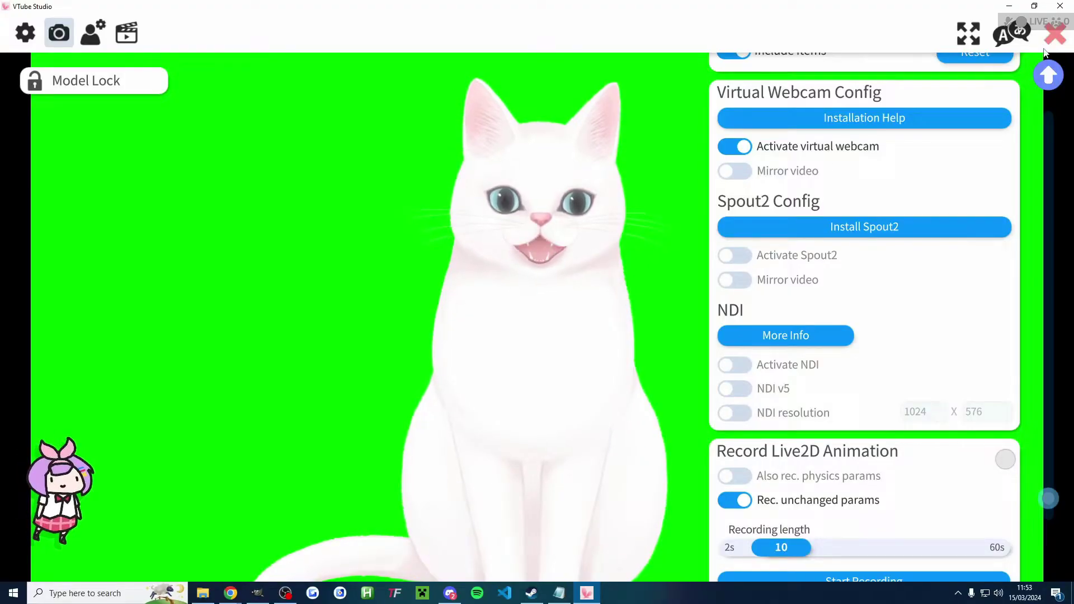
pyautogui.click(1057, 36)
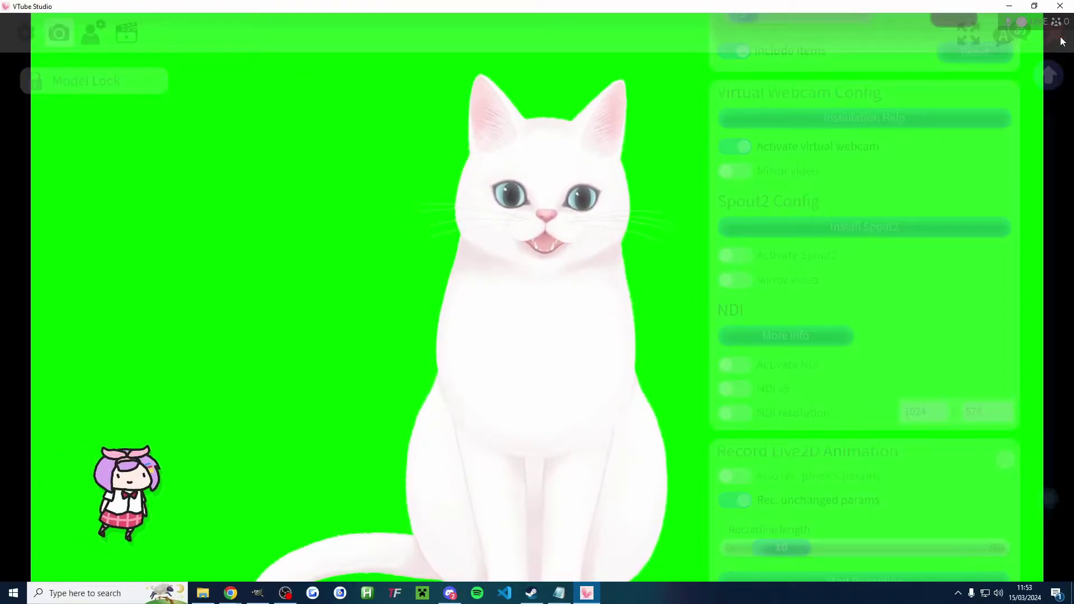
# Choose background_8 as the scene background
pyautogui.doubleClick(708, 232)
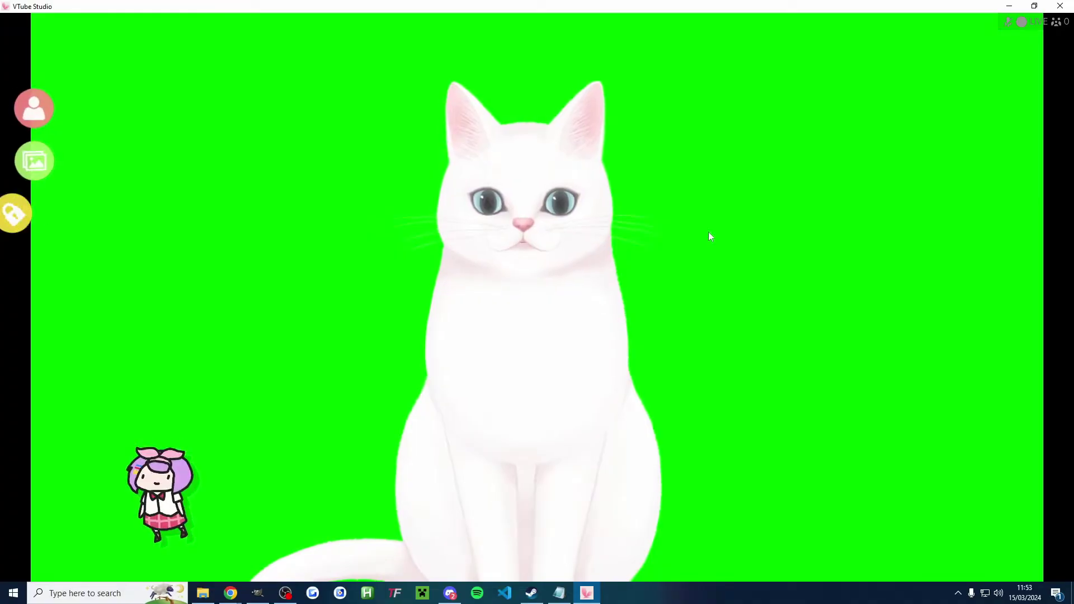
pyautogui.click(28, 161)
pyautogui.scroll(-4, 568, 244)
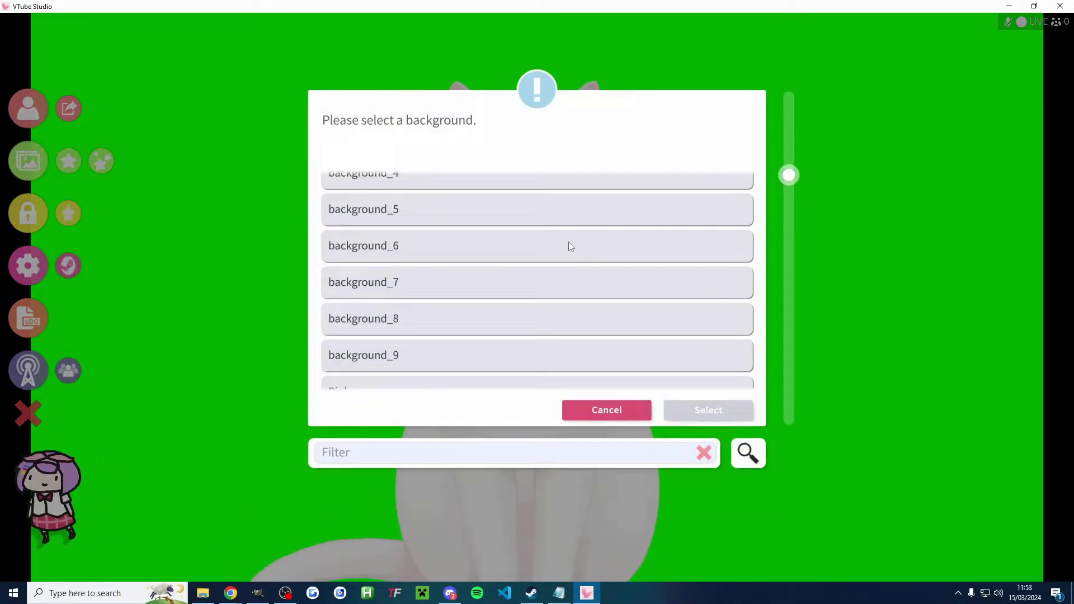
pyautogui.click(391, 290)
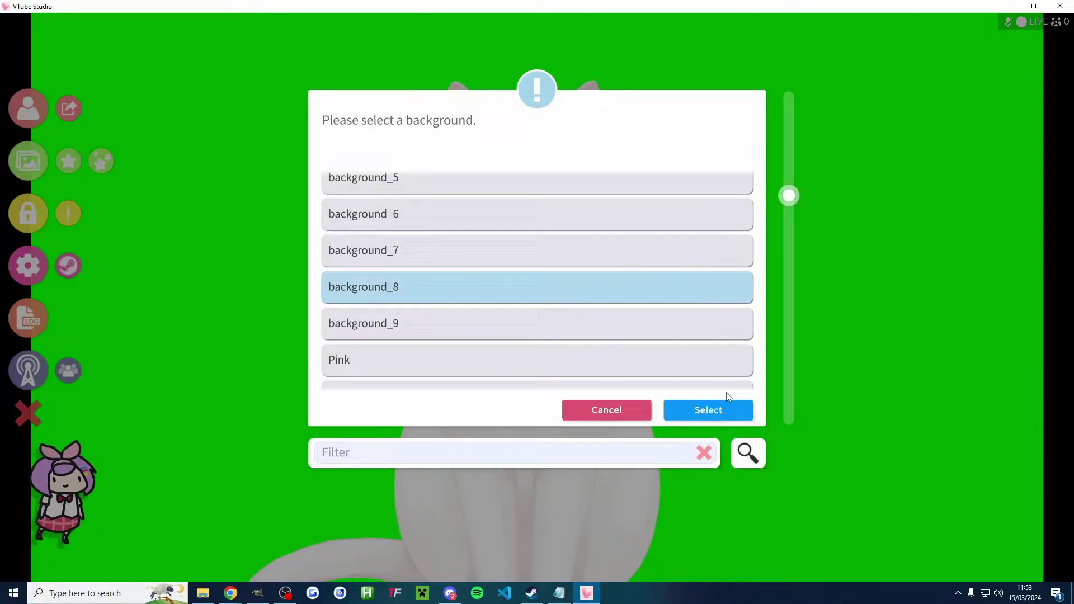
pyautogui.click(709, 410)
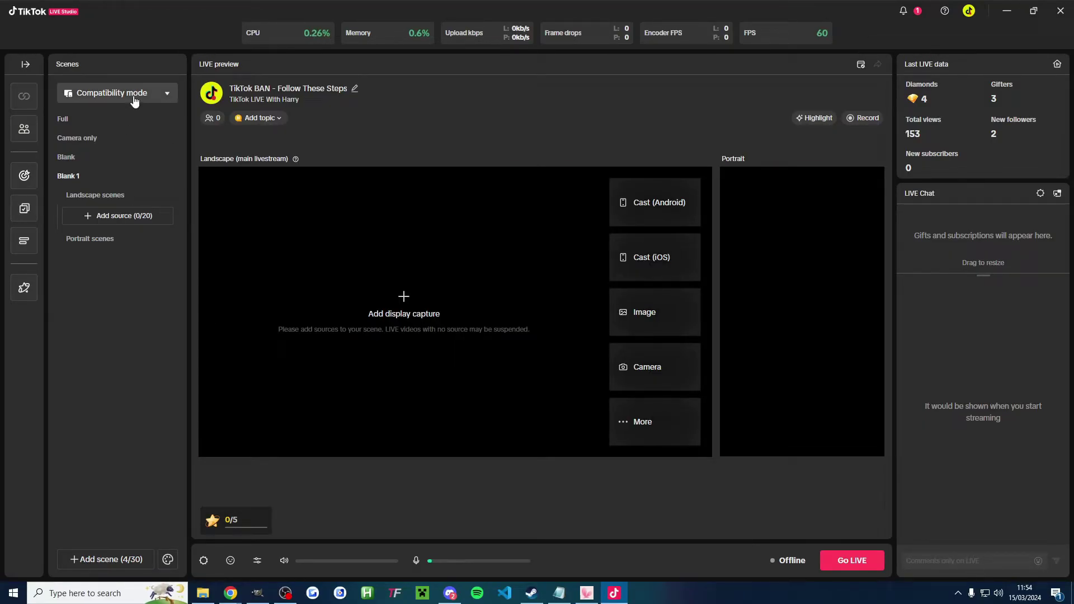
# In TikTok LIVE Studio, start adding a camera source to the Blank 1 landscape scene, using VTubeStudioCam as the camera
pyautogui.click(126, 344)
pyautogui.click(132, 48)
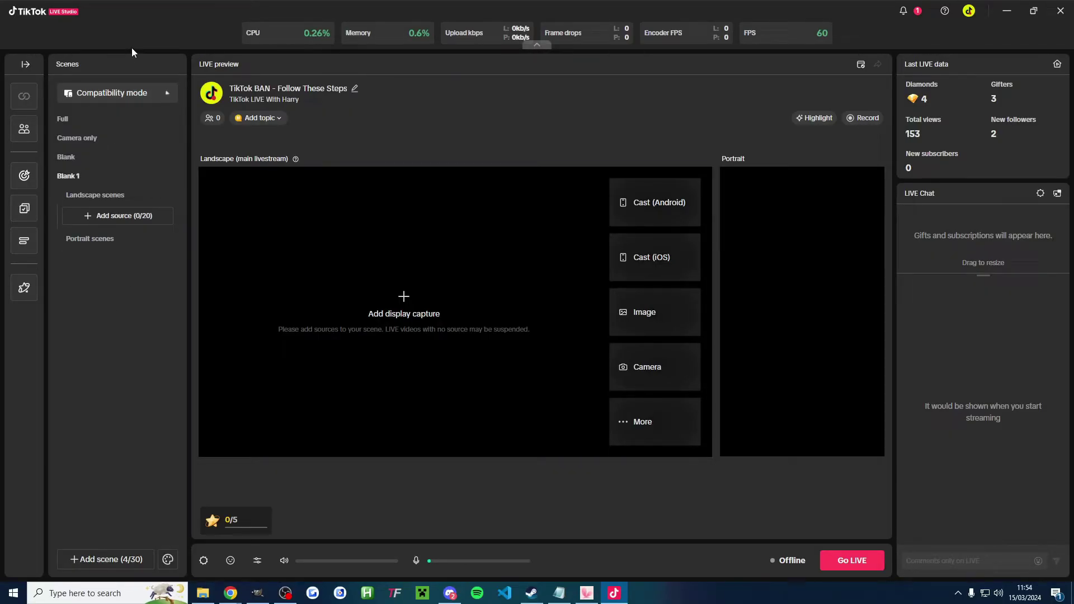
pyautogui.click(118, 224)
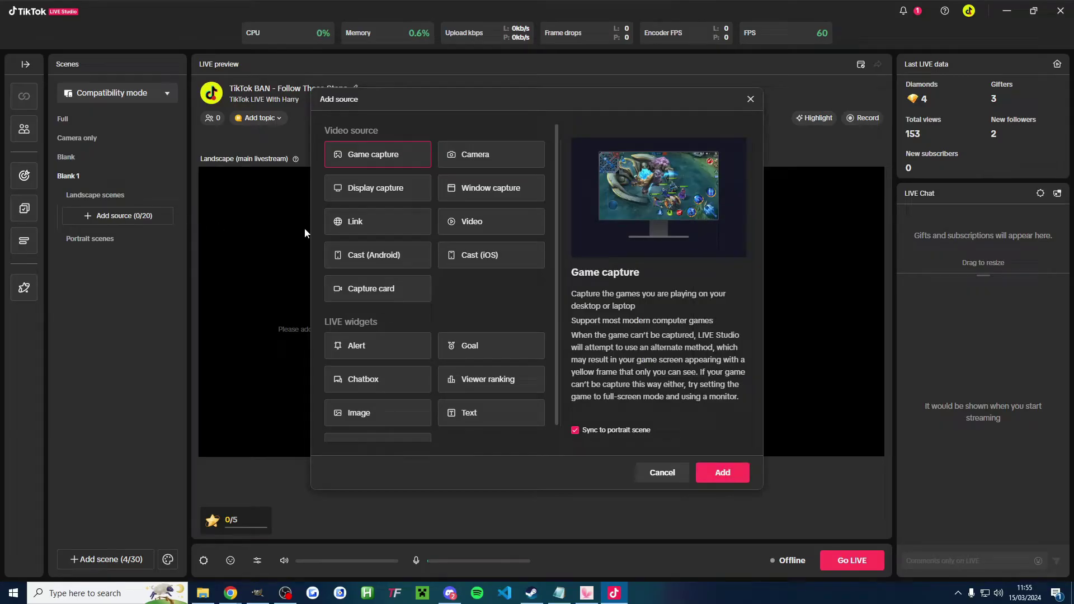
pyautogui.click(470, 159)
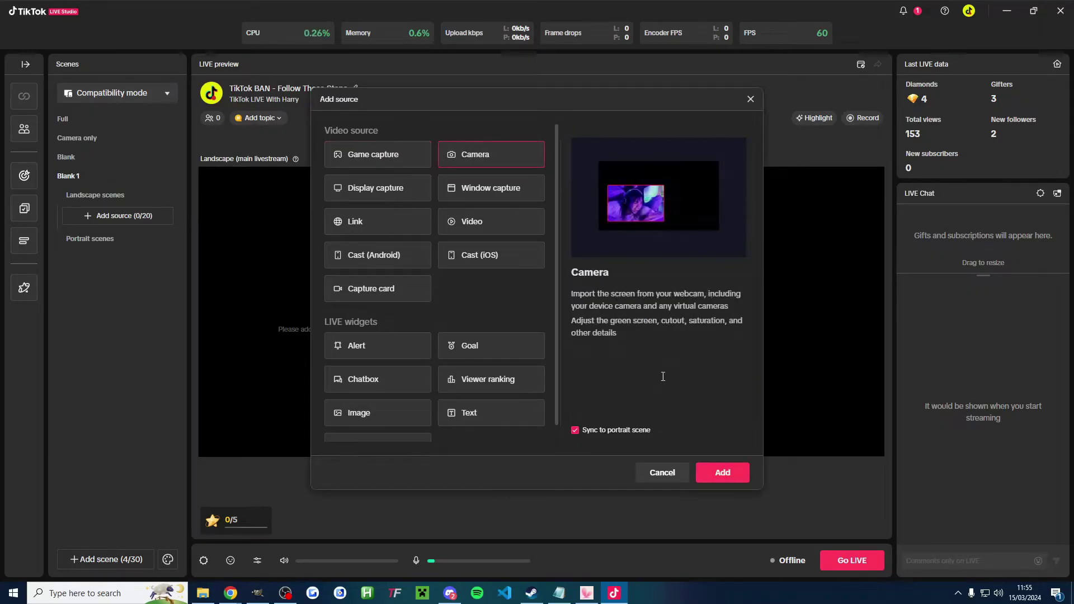
pyautogui.click(720, 473)
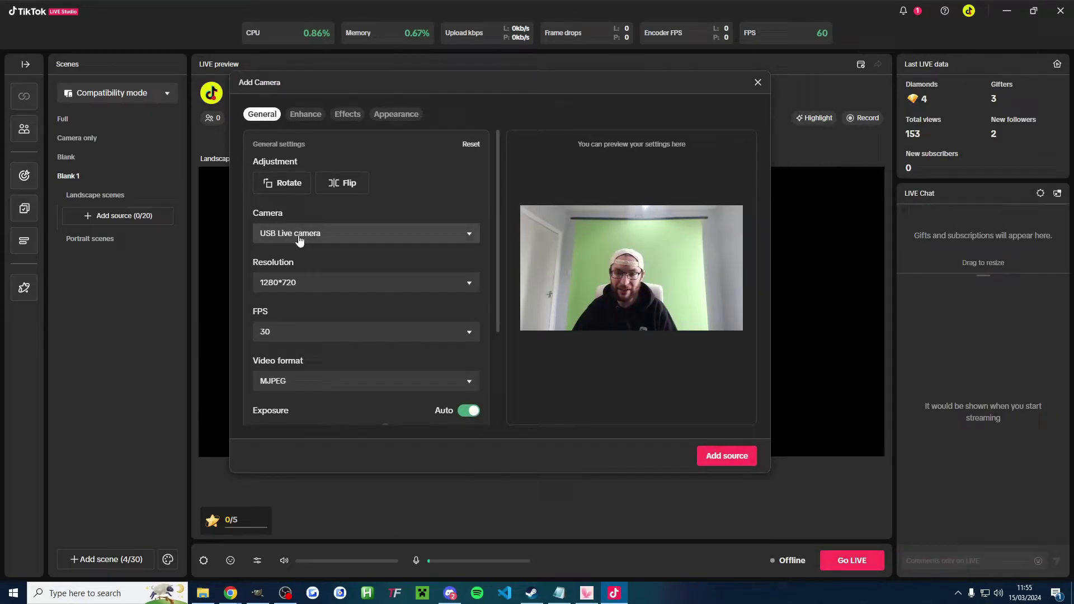
pyautogui.click(300, 237)
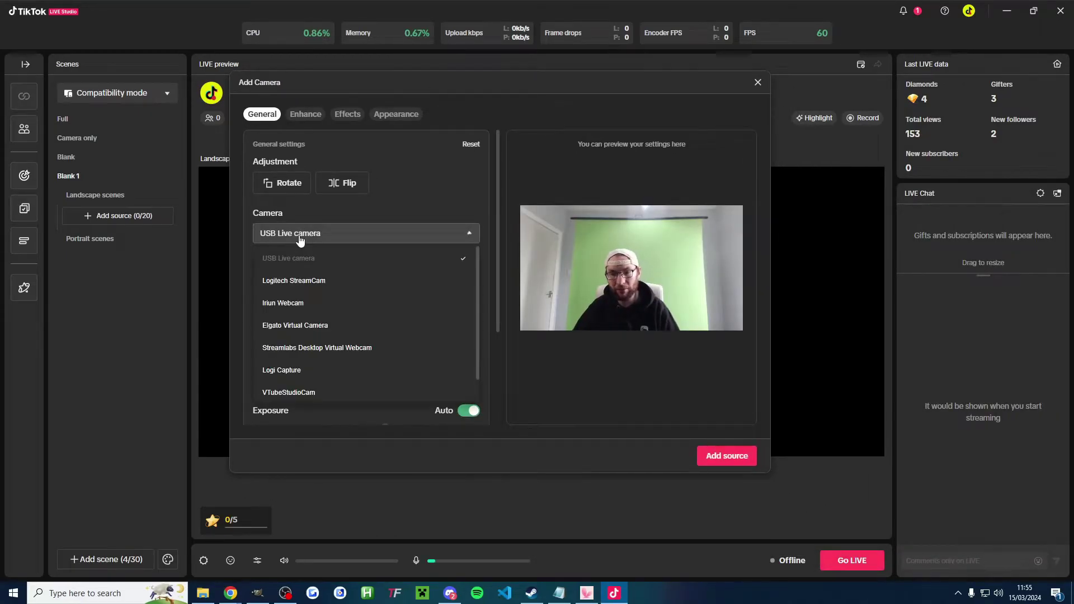
pyautogui.click(303, 393)
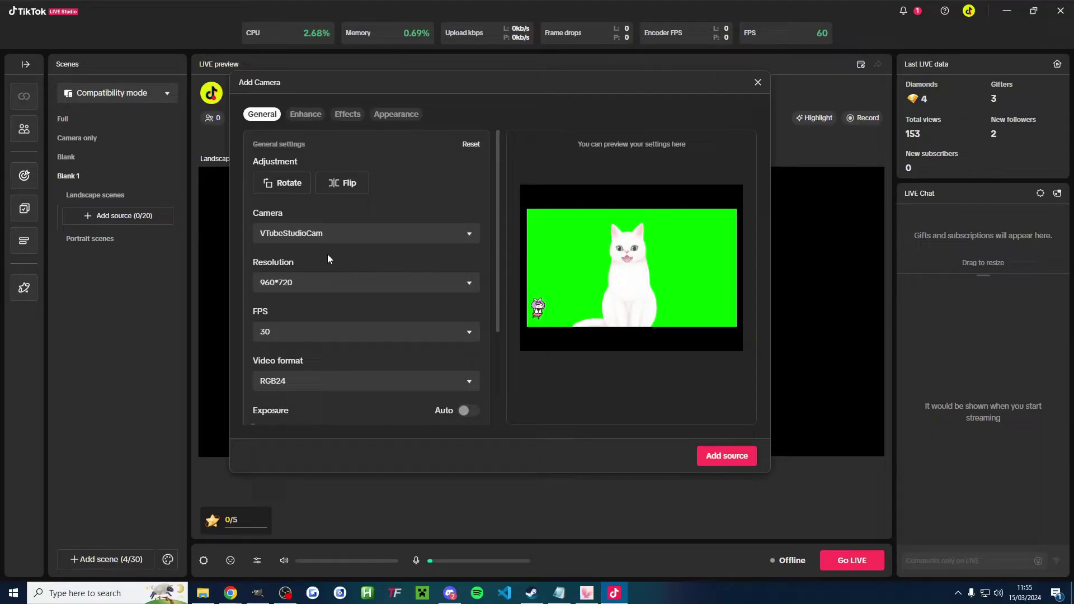
# Set the VTubeStudioCam source's resolution to 1920*1080 and its frame rate to 60 FPS
pyautogui.click(312, 283)
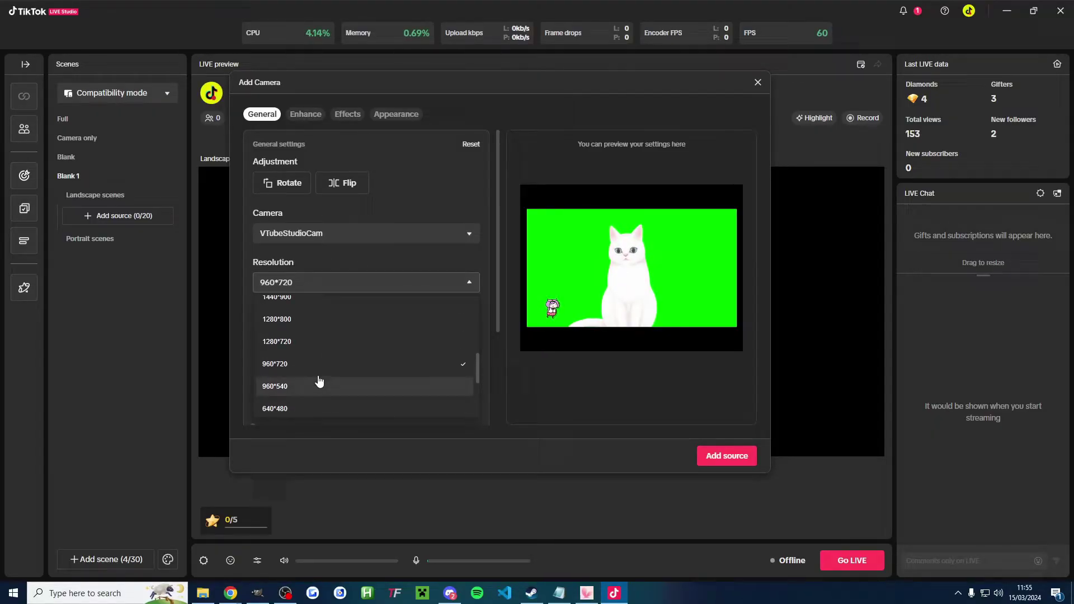
pyautogui.scroll(1, 319, 381)
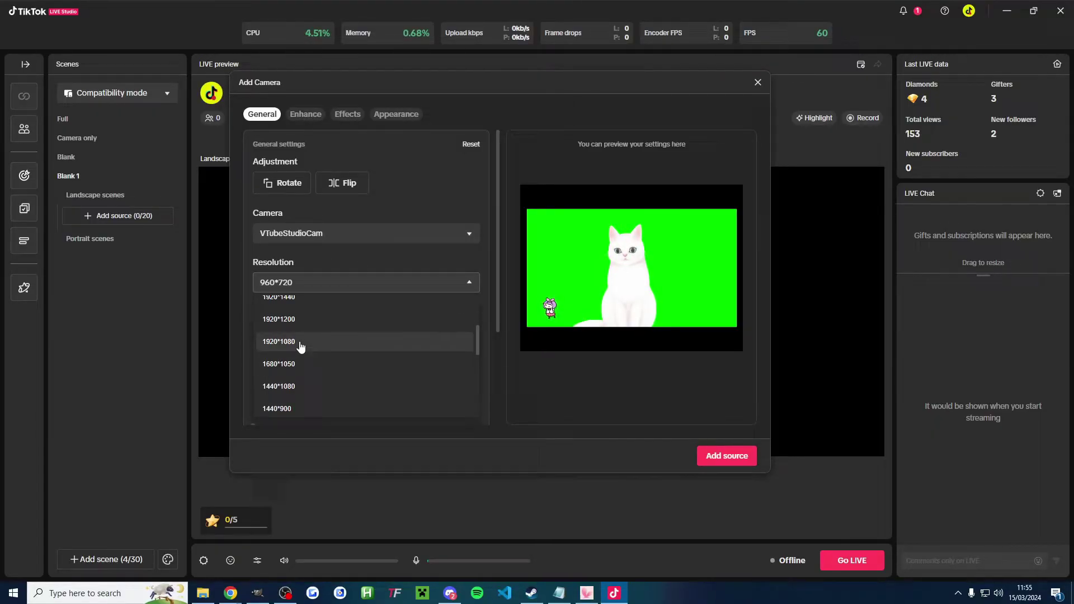
pyautogui.scroll(2, 313, 364)
pyautogui.click(283, 398)
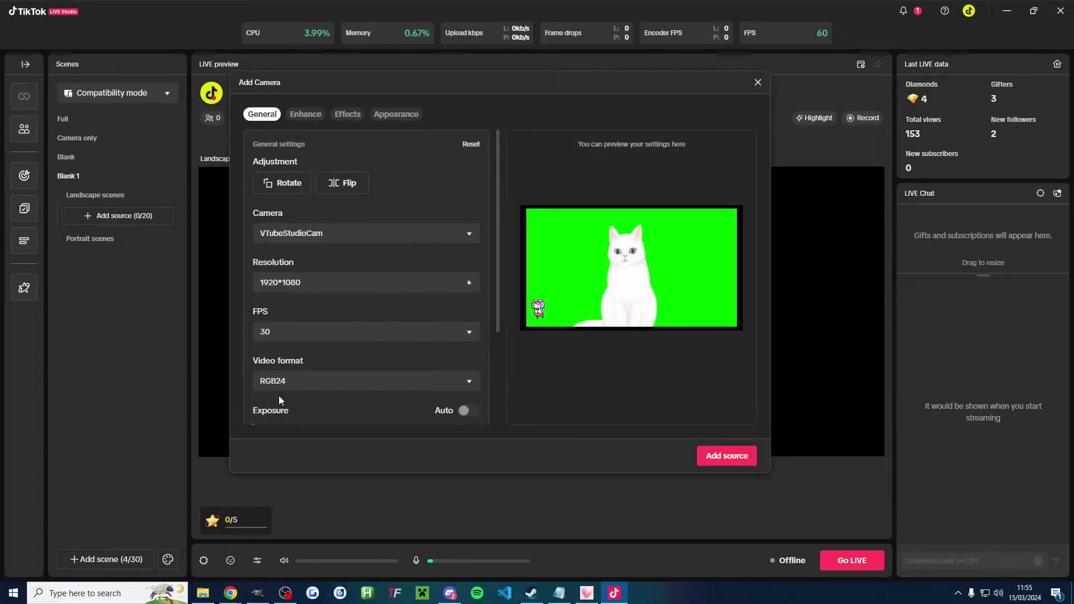
pyautogui.click(302, 334)
pyautogui.click(276, 358)
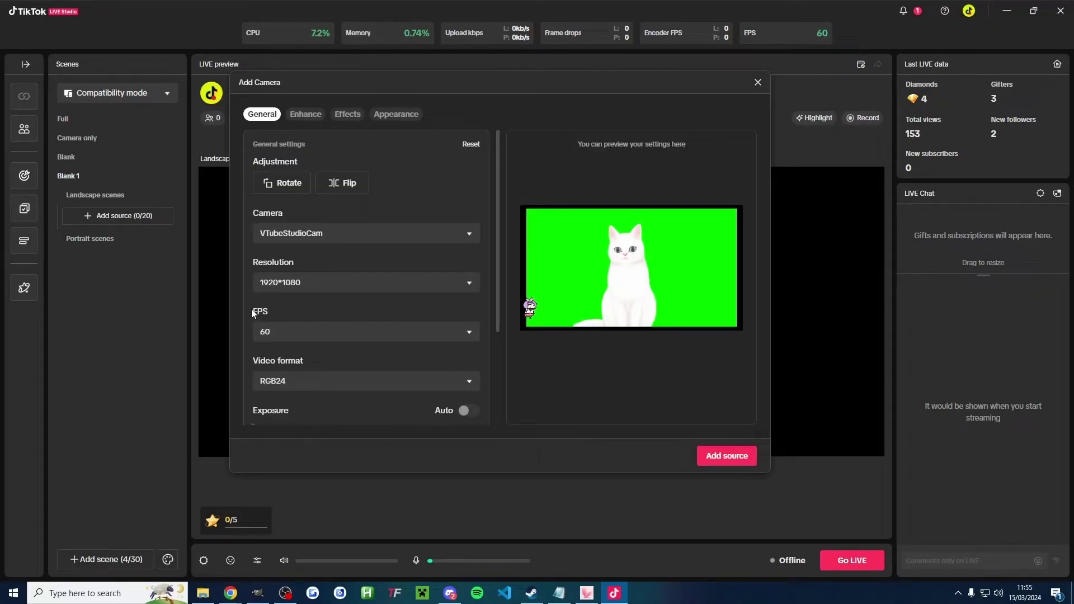
# Set the camera source's background option to Green screen and examine its color keying settings
pyautogui.scroll(-2, 252, 312)
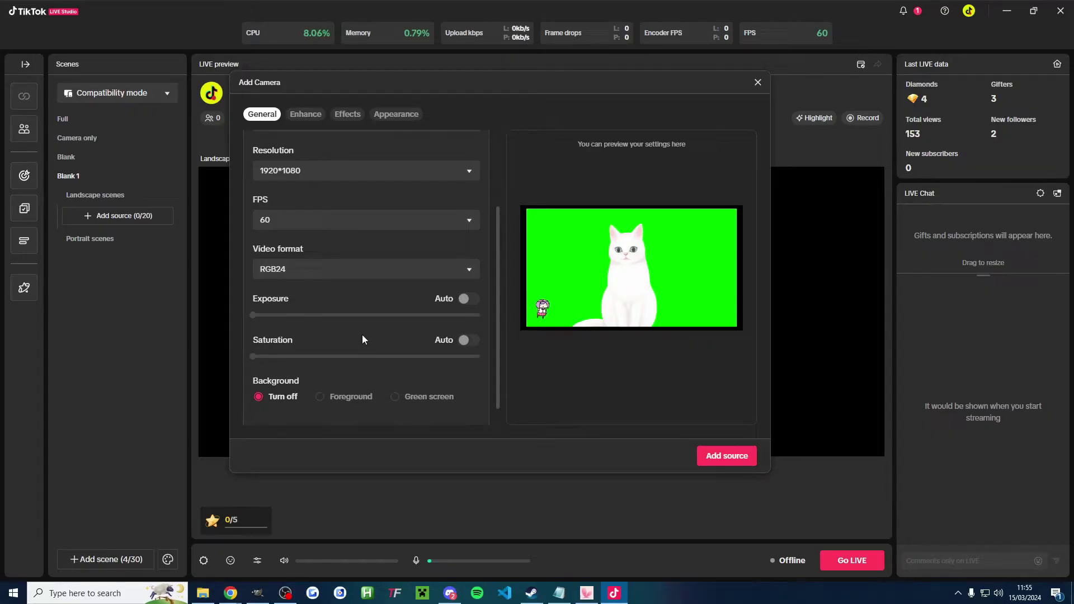
pyautogui.scroll(-1, 369, 335)
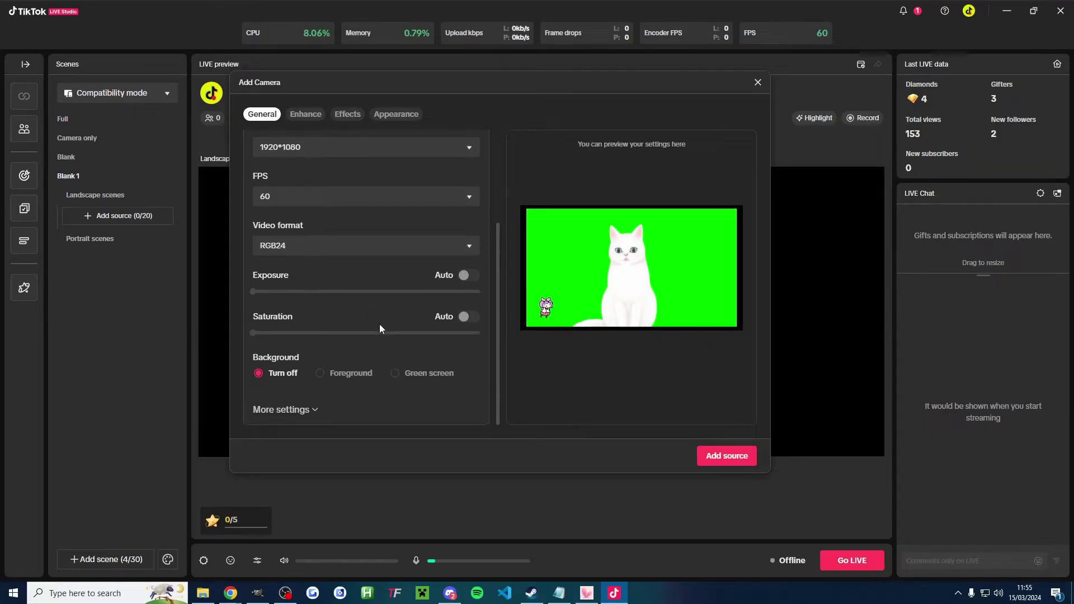
pyautogui.click(396, 374)
pyautogui.scroll(-4, 363, 306)
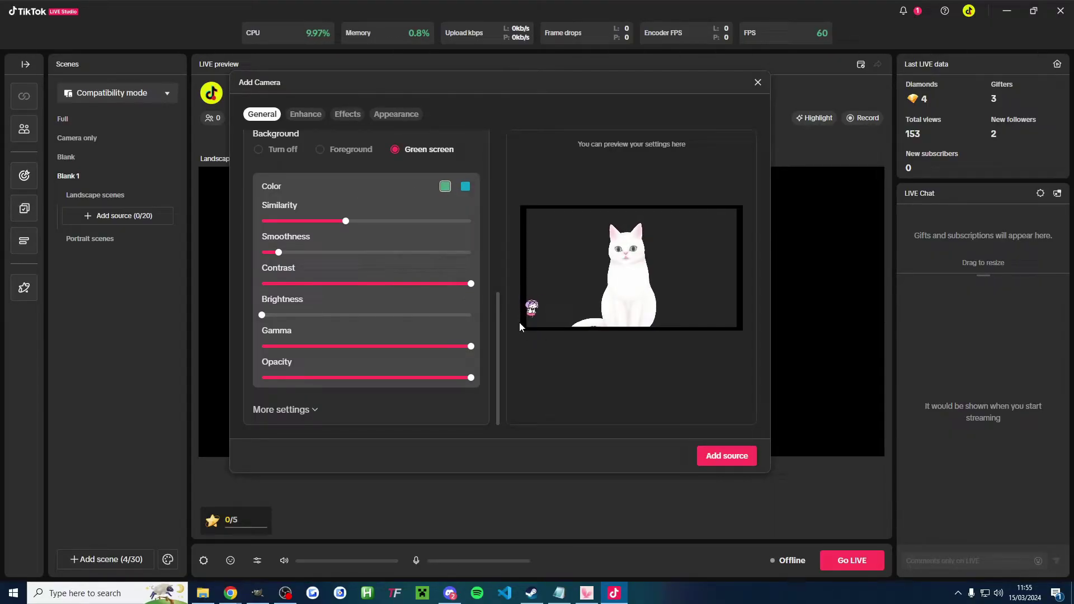
# Add the configured VTubeStudioCam camera source and stretch it to fill the landscape scene
pyautogui.click(721, 453)
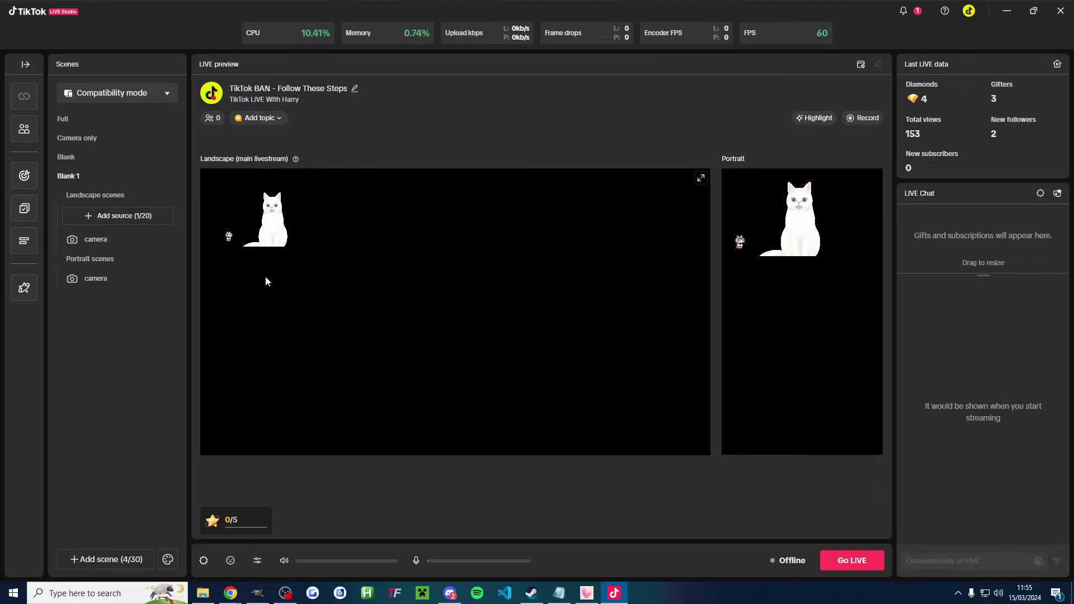
pyautogui.click(99, 244)
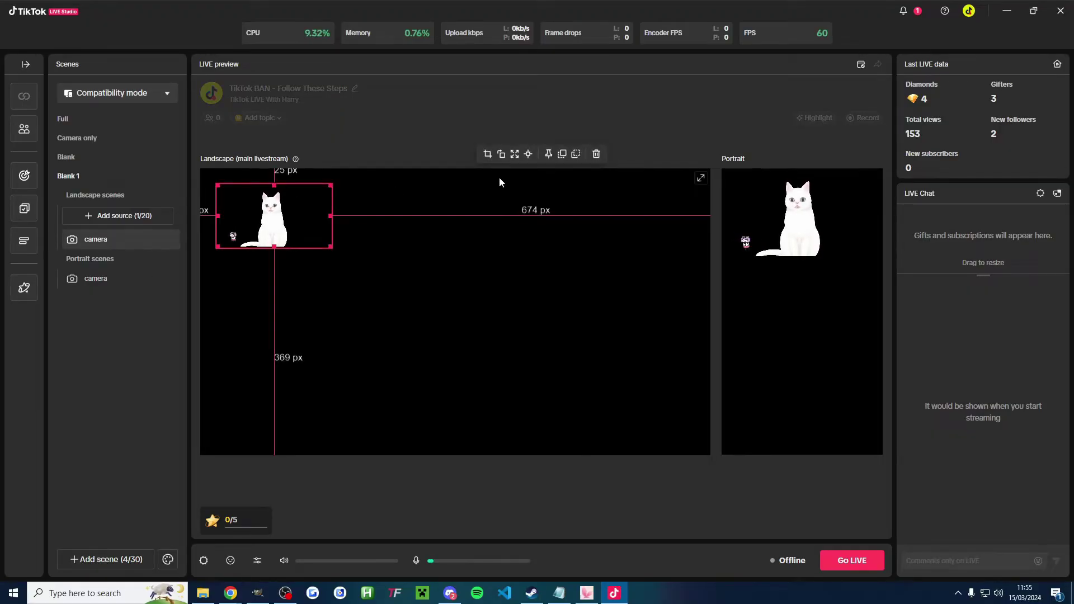
pyautogui.click(515, 154)
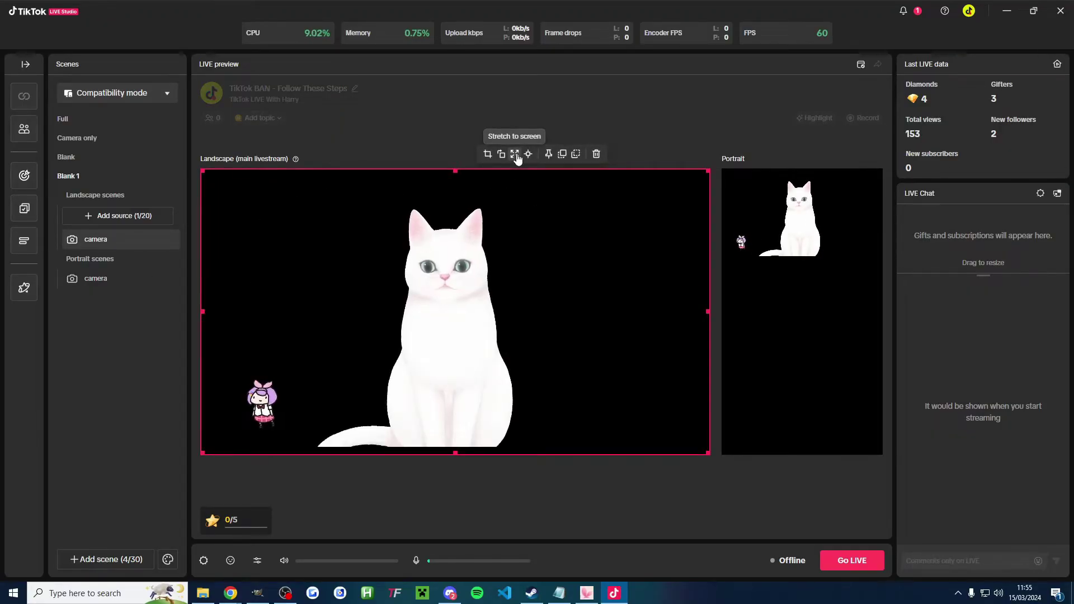
# Crop the landscape camera source closely around the cat, and enlarge and centre the cat in the portrait scene
pyautogui.click(815, 210)
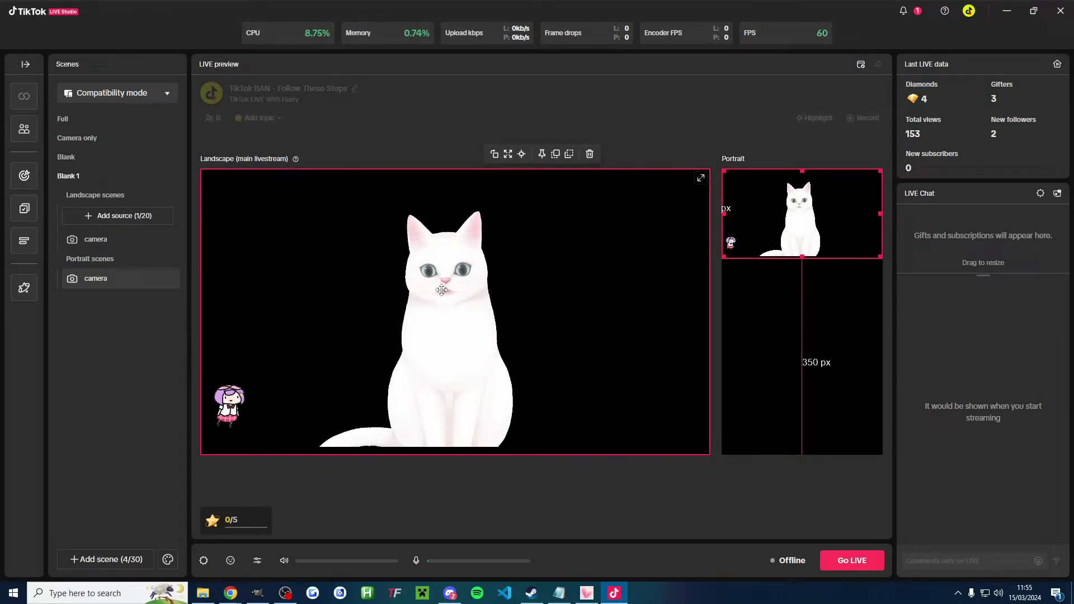
pyautogui.click(402, 299)
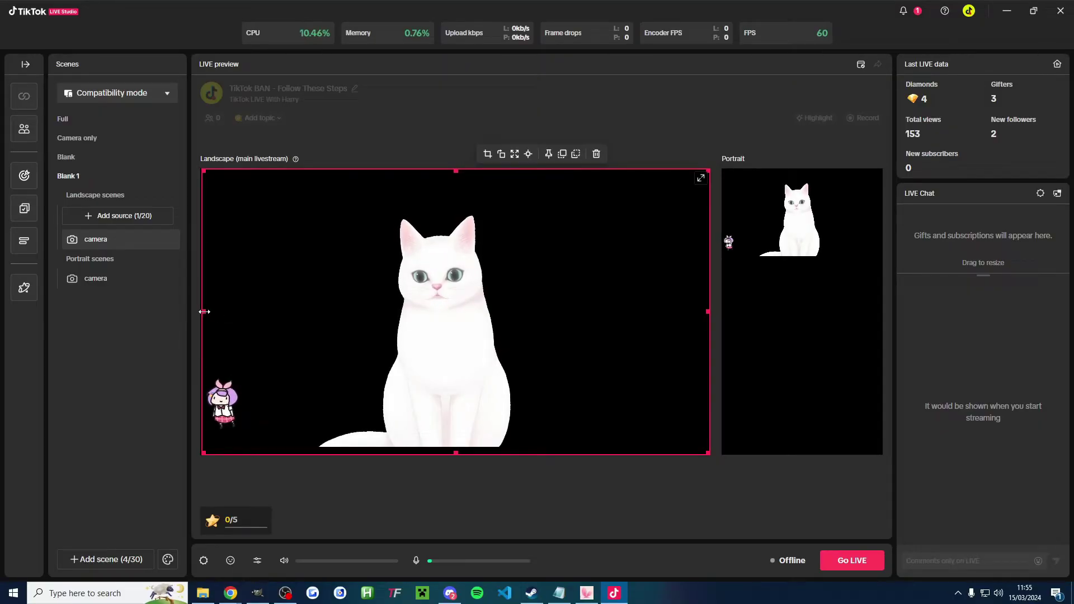
pyautogui.moveTo(204, 312); pyautogui.dragTo(265, 314)
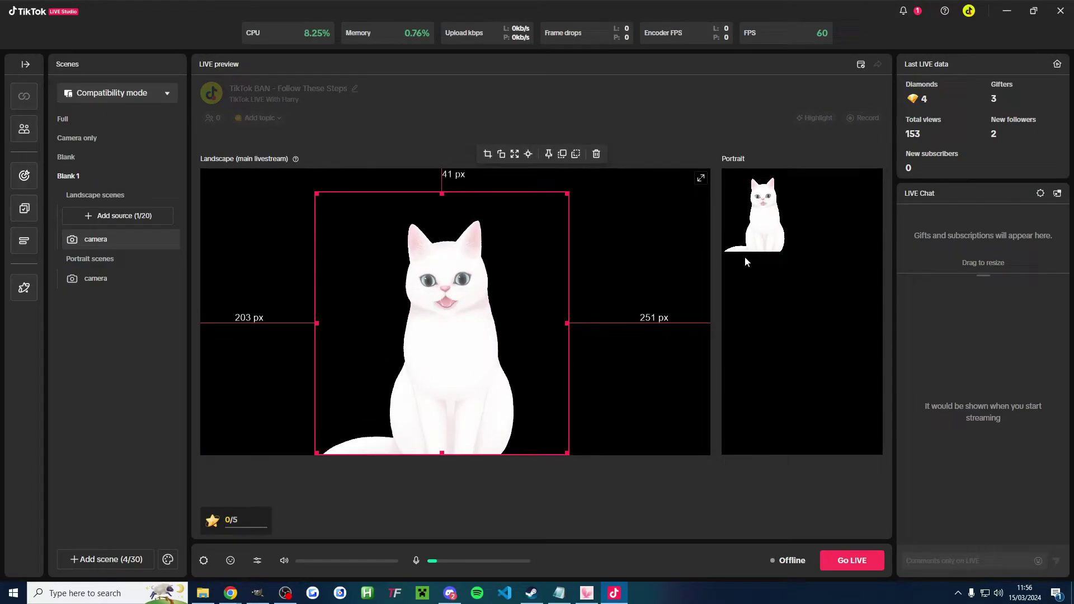
pyautogui.moveTo(736, 219); pyautogui.dragTo(884, 384)
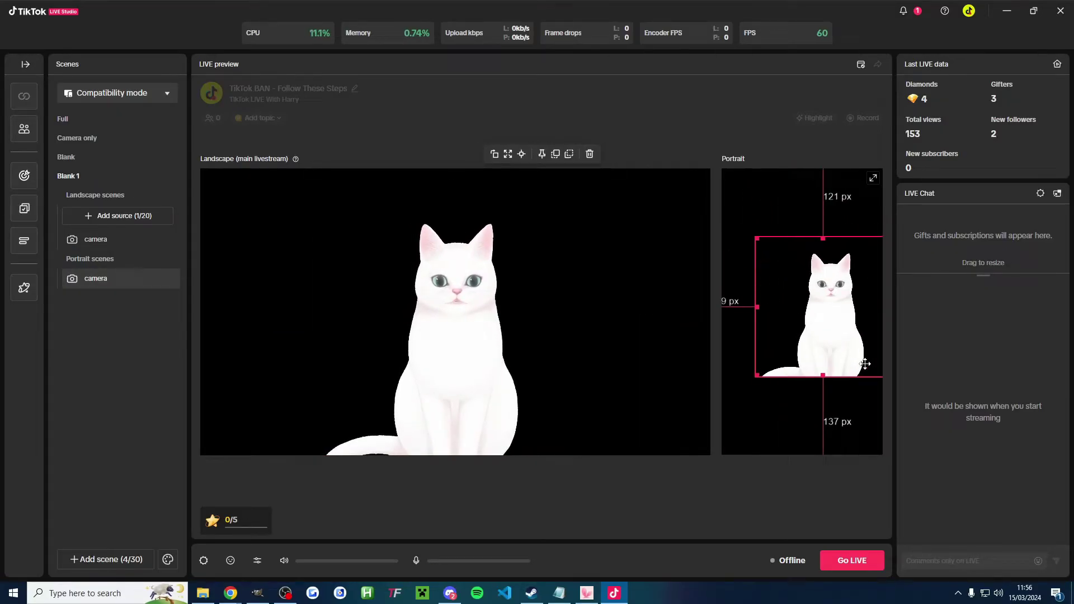
pyautogui.moveTo(854, 327); pyautogui.dragTo(820, 327)
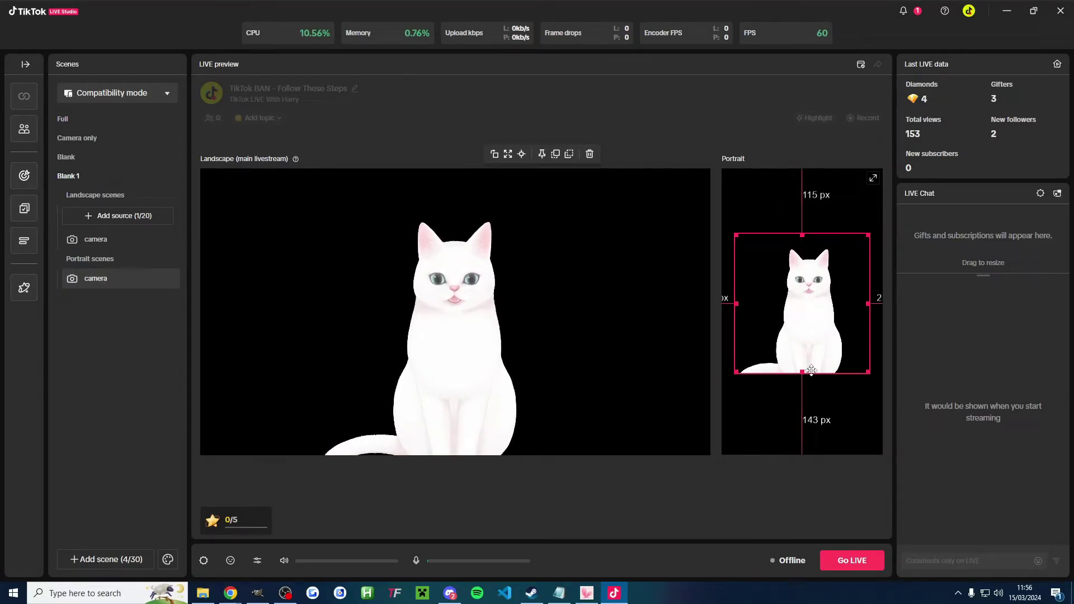
pyautogui.click(124, 218)
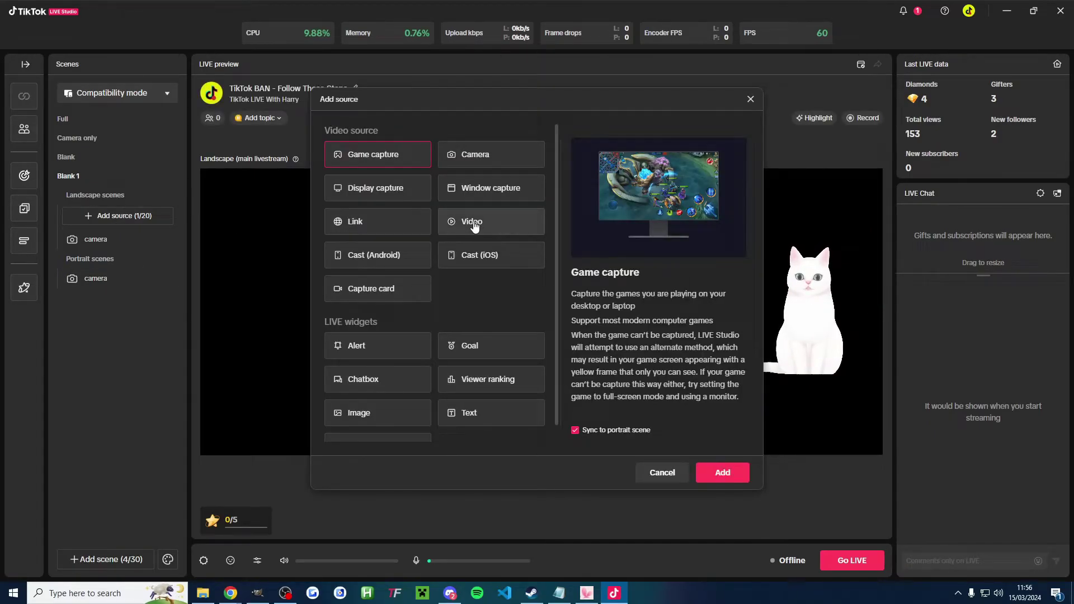
pyautogui.click(473, 225)
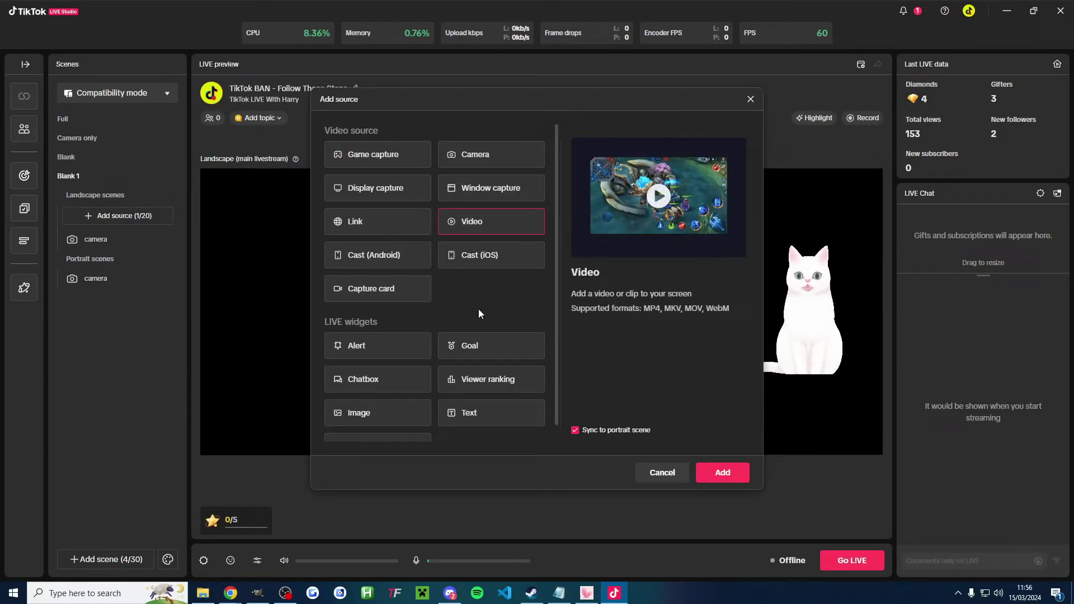
pyautogui.click(390, 415)
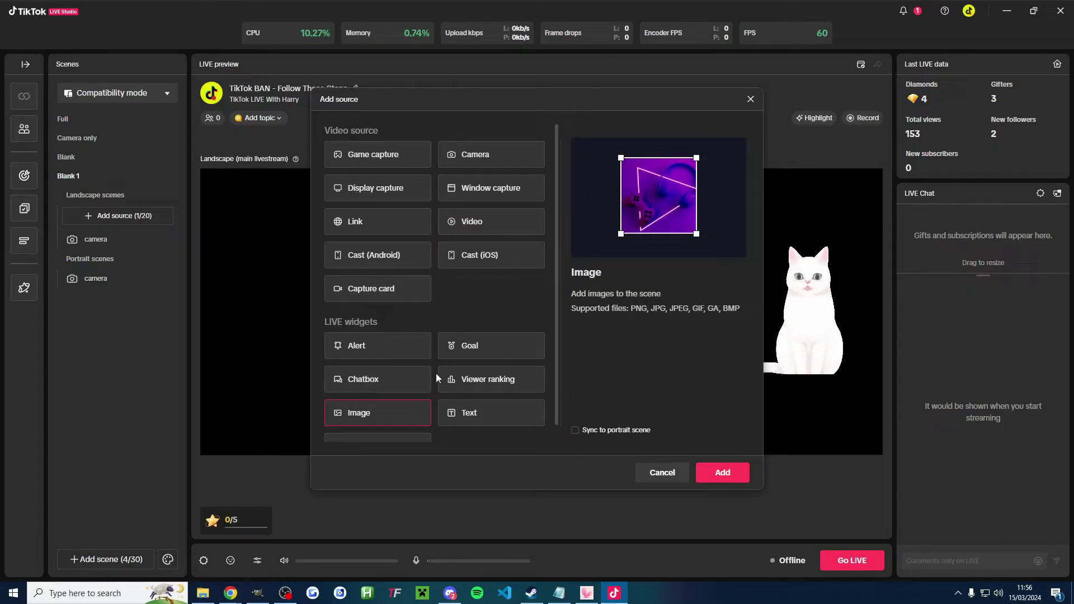
pyautogui.press('Escape')
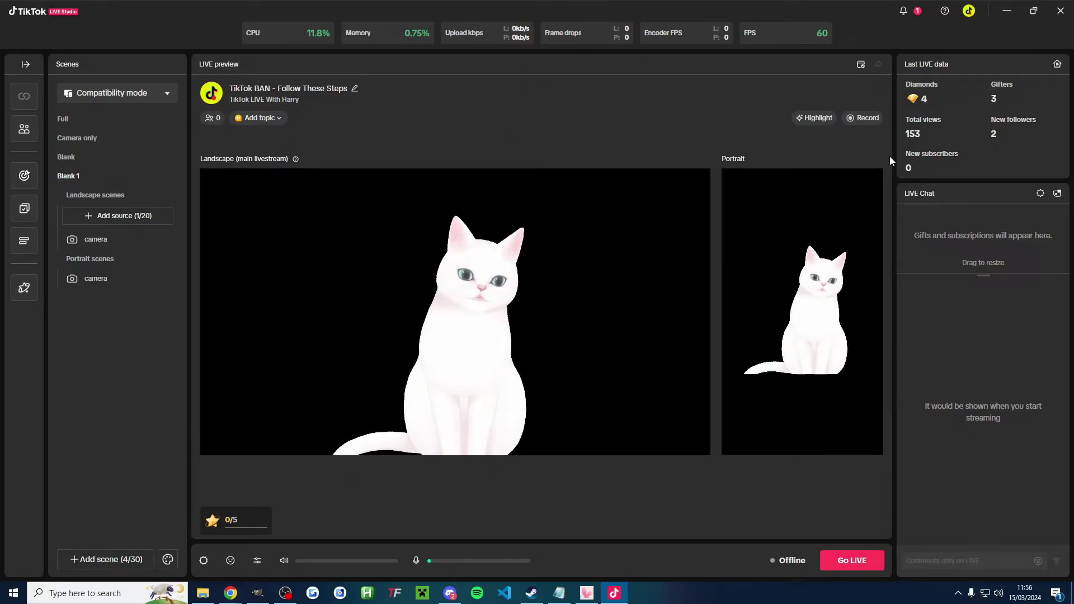
# Add a display capture source of Display3 1920 * 1080 with Capture Cursor enabled, synced to the portrait scene
pyautogui.click(108, 218)
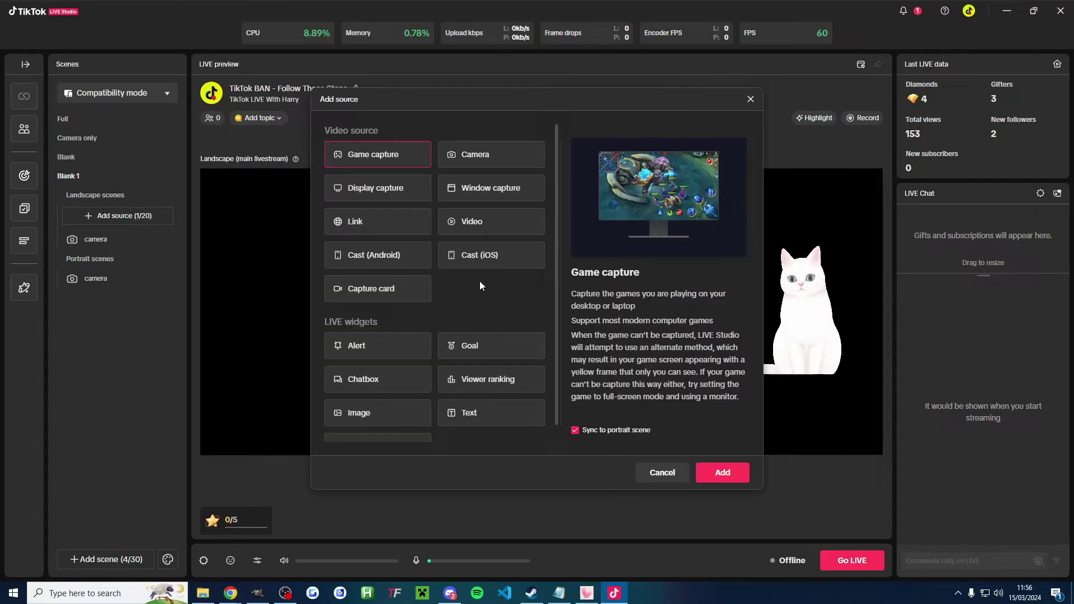
pyautogui.click(376, 193)
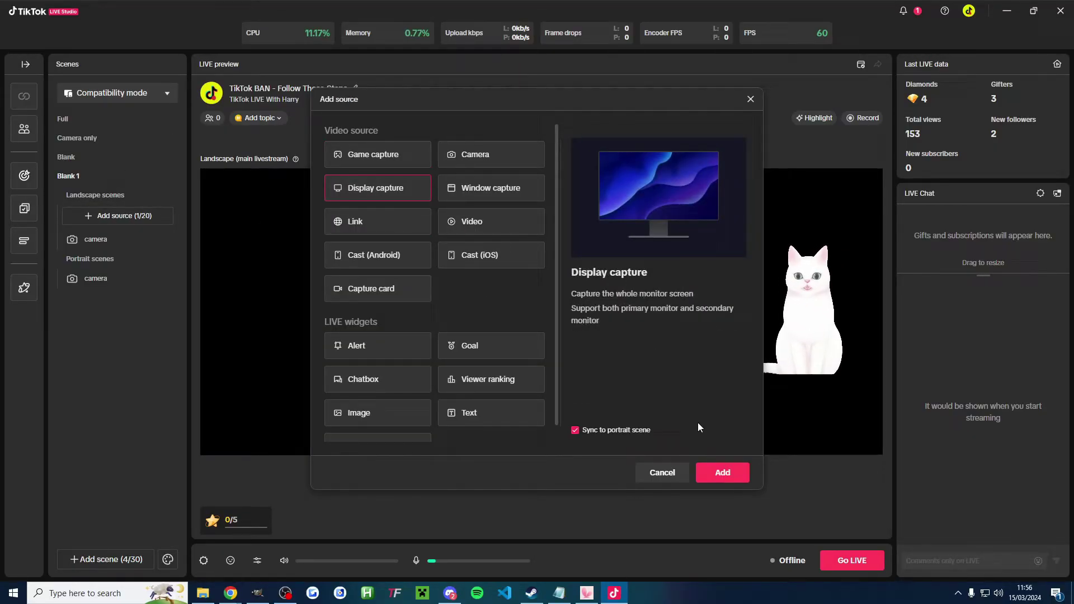
pyautogui.click(720, 468)
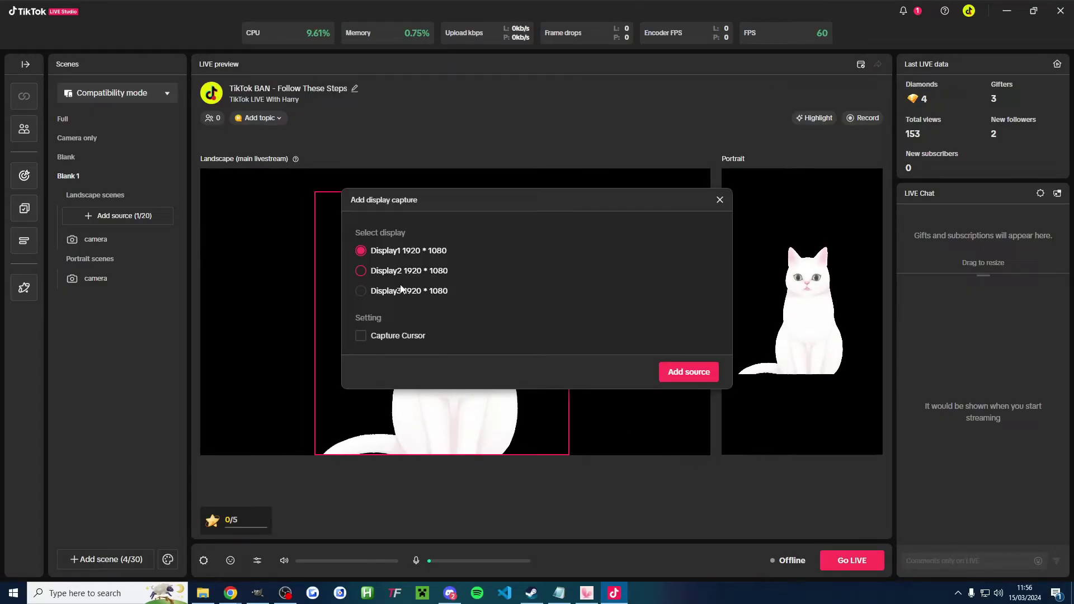
pyautogui.click(360, 336)
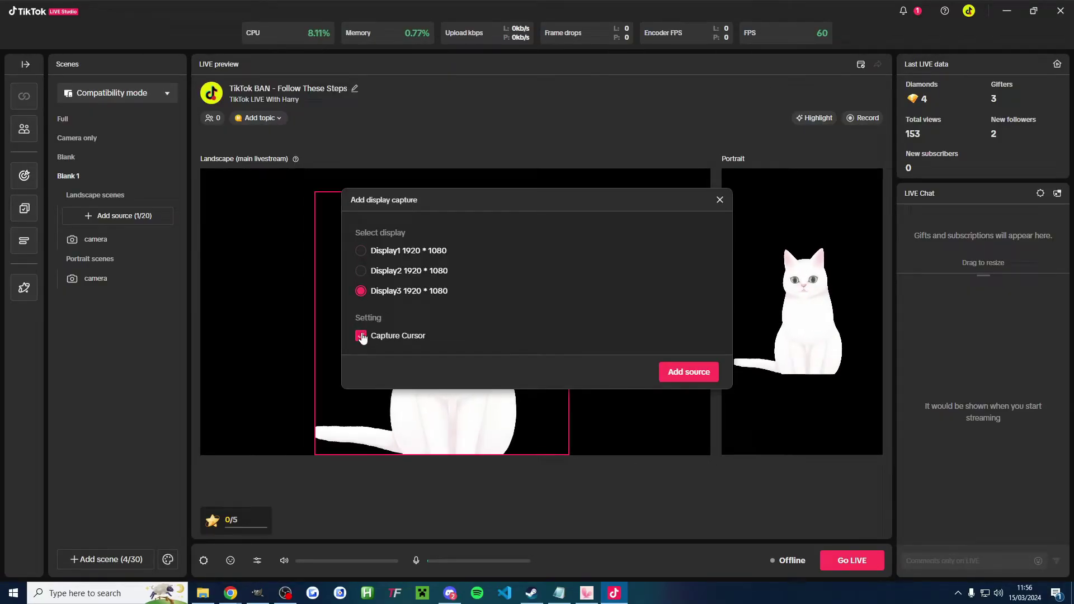
pyautogui.click(709, 372)
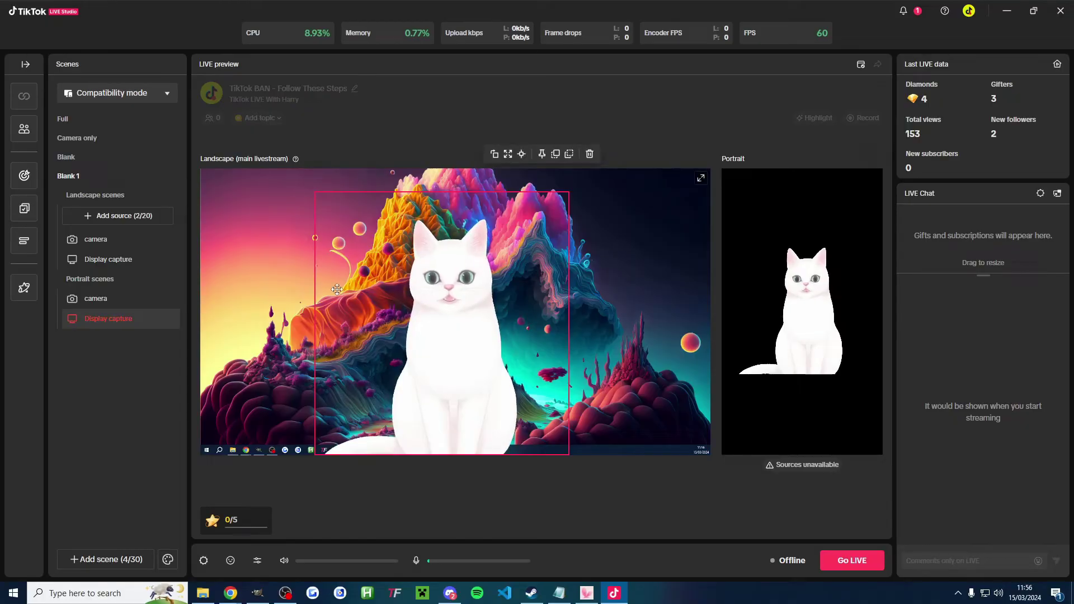
# Shrink the portrait scene's camera source into the lower-right part of the portrait canvas
pyautogui.moveTo(101, 259)
pyautogui.mouseDown()
pyautogui.moveTo(105, 235)
pyautogui.moveTo(103, 267)
pyautogui.mouseUp()
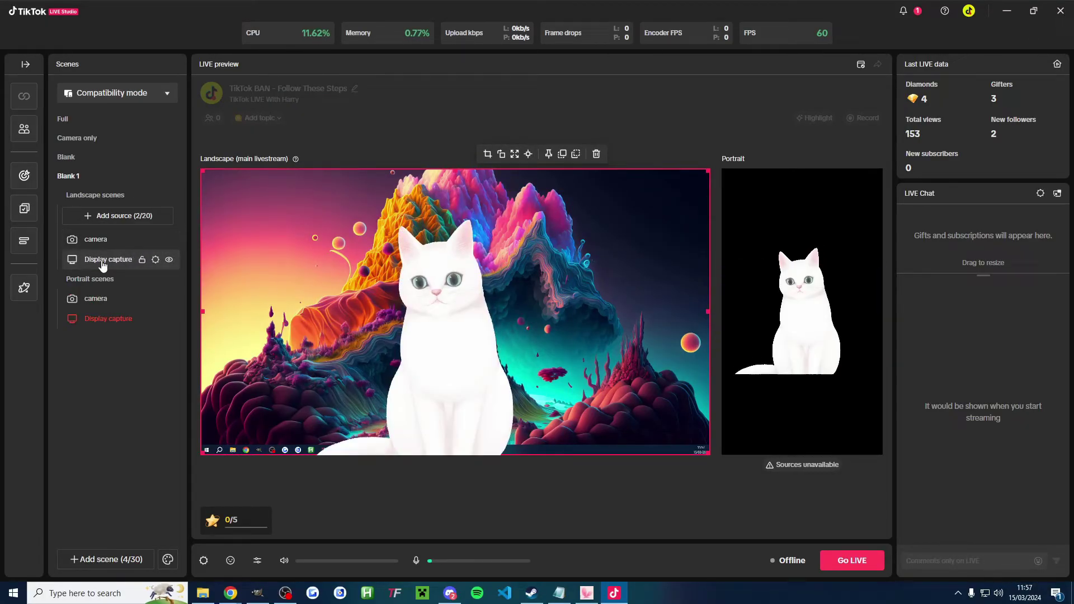
pyautogui.click(796, 294)
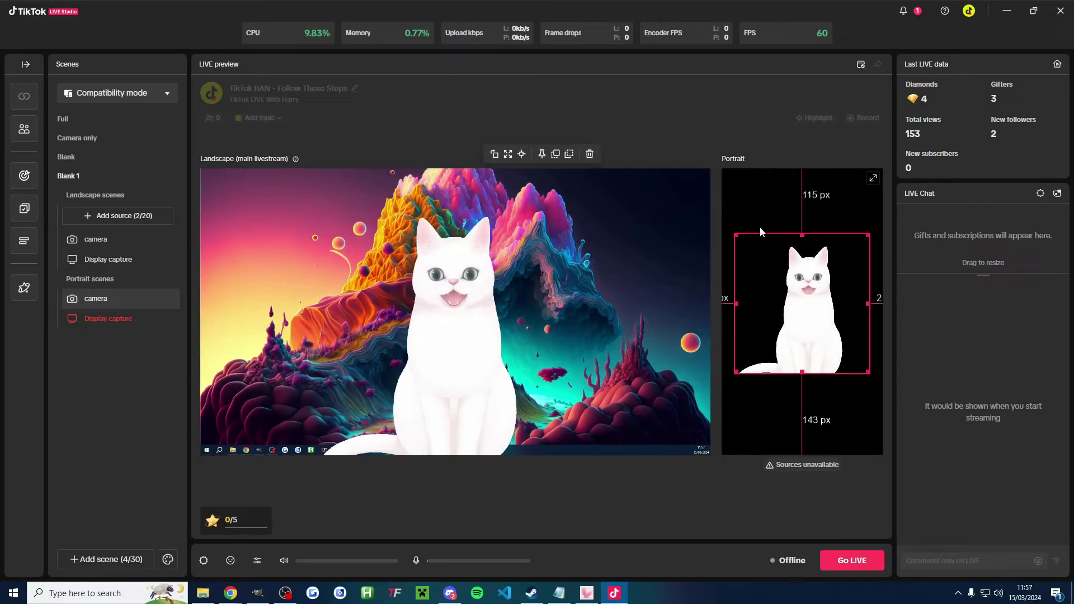
pyautogui.moveTo(736, 235); pyautogui.dragTo(814, 381)
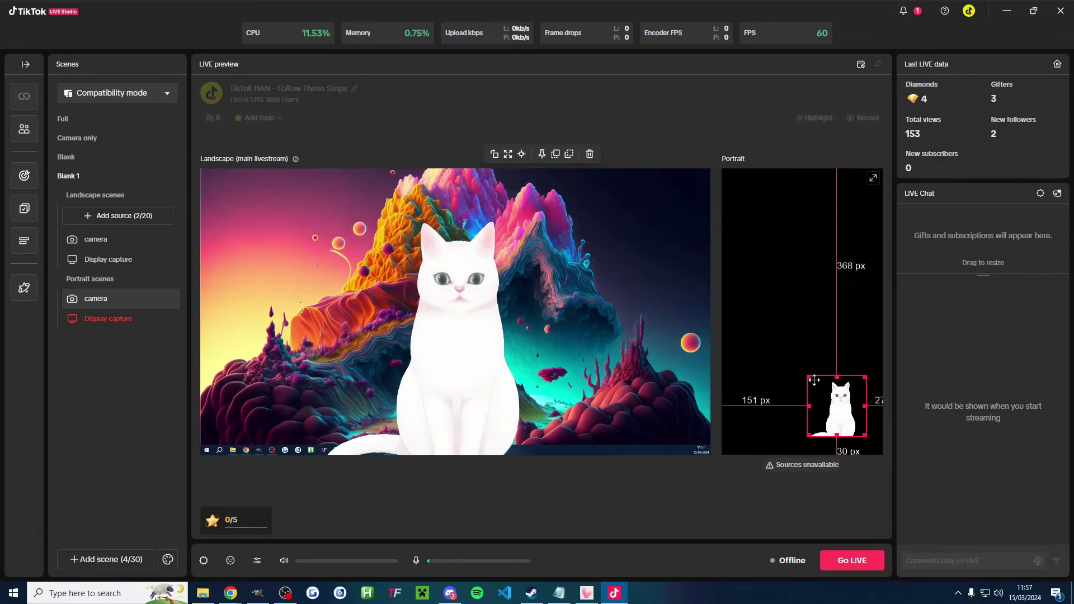
pyautogui.click(103, 320)
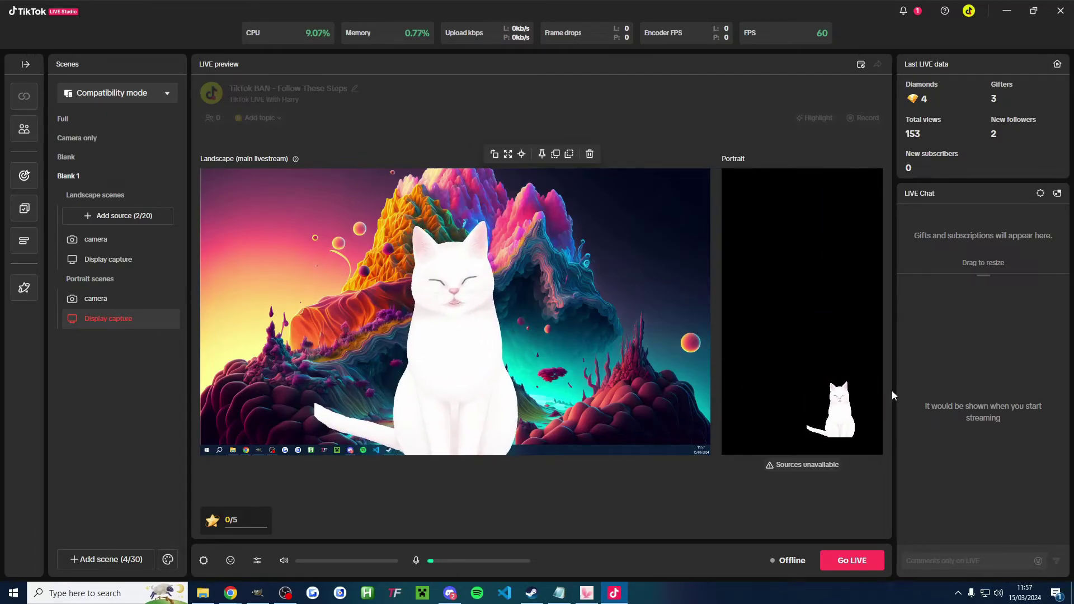
pyautogui.click(108, 96)
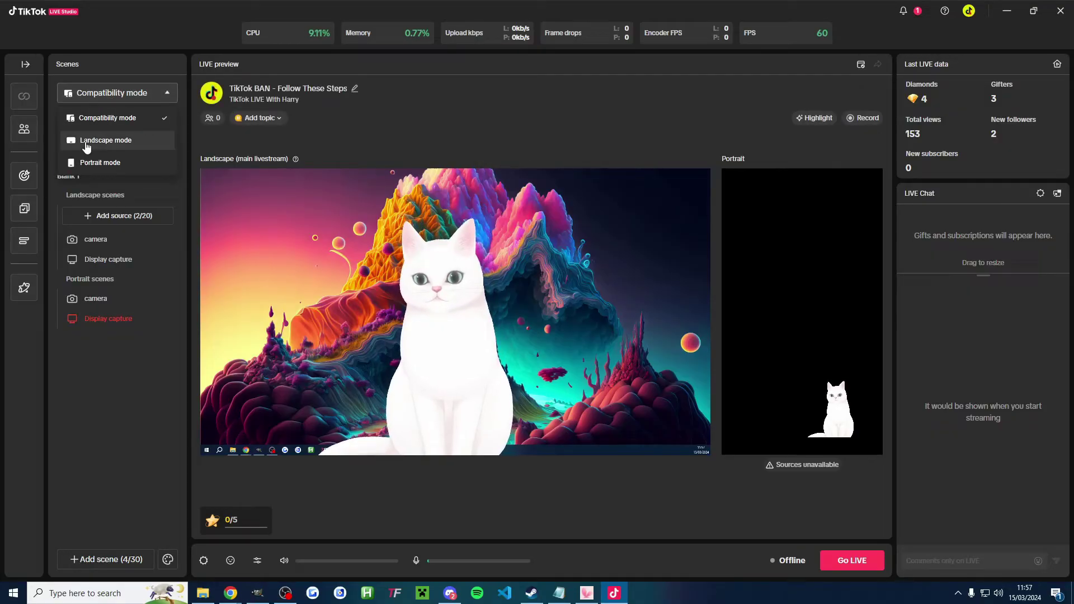
pyautogui.click(602, 71)
# Scale down the landscape camera source and place the cat in the lower-right corner of the landscape canvas
pyautogui.click(447, 335)
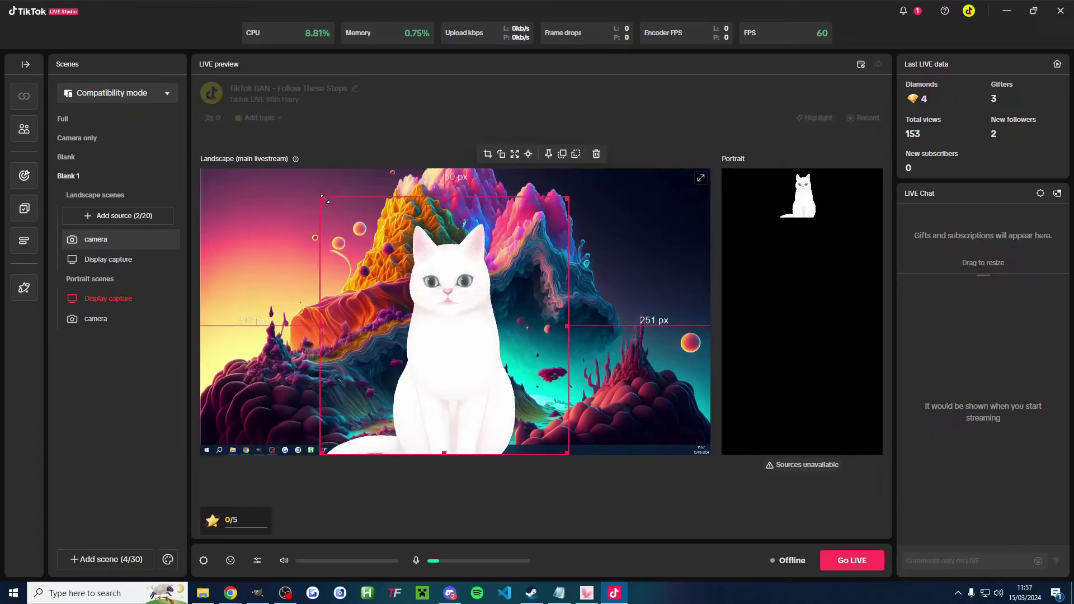
pyautogui.moveTo(323, 198); pyautogui.dragTo(463, 345)
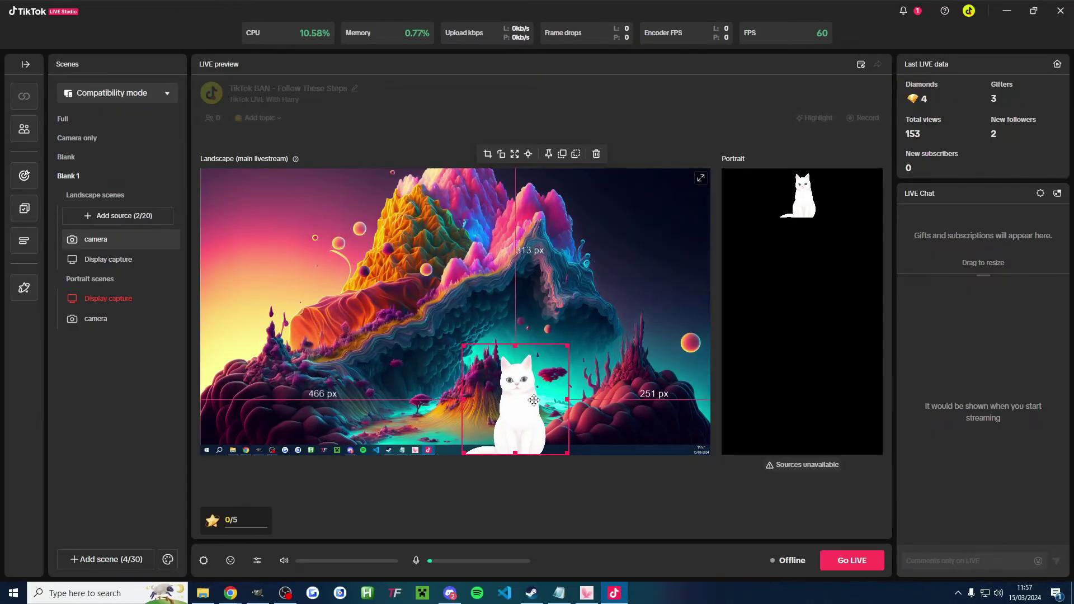
pyautogui.moveTo(533, 400); pyautogui.dragTo(670, 406)
pyautogui.click(744, 506)
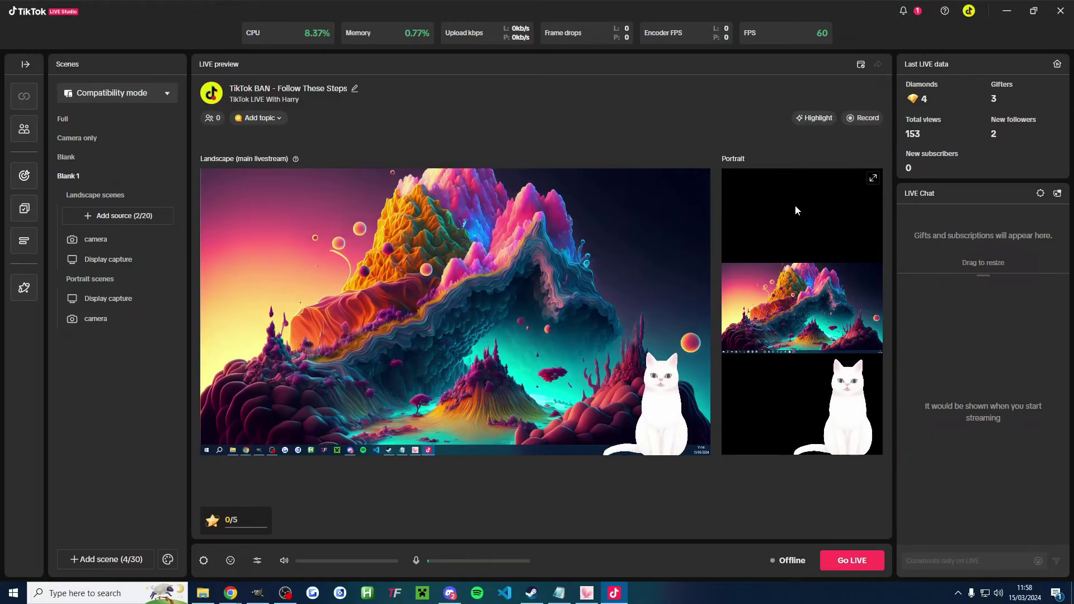
# Review the stream quality settings and the microphone and speaker levels in the audio mixer
pyautogui.click(210, 562)
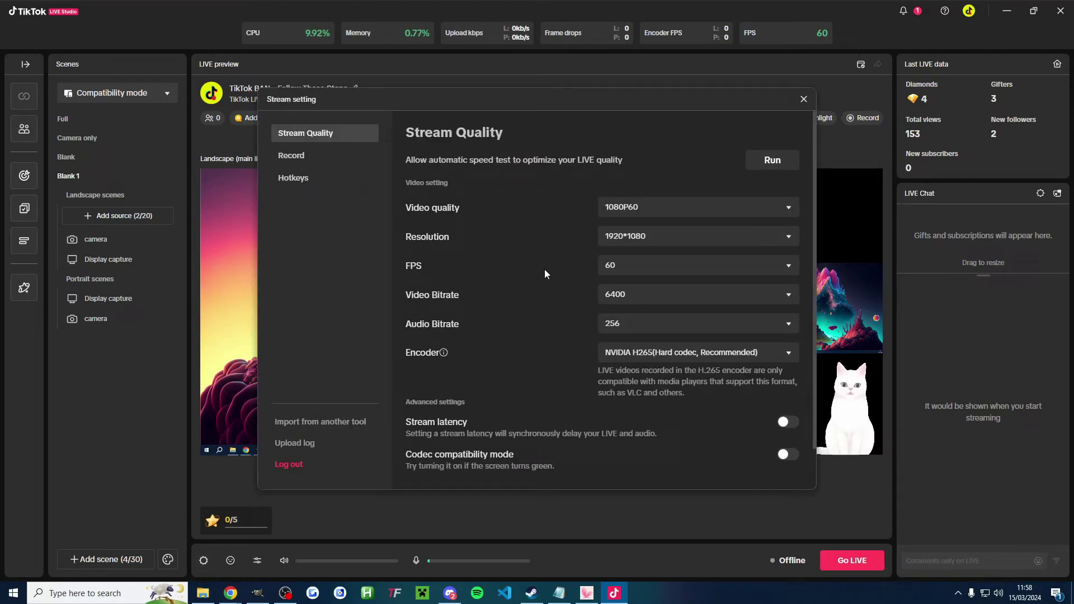
pyautogui.click(804, 99)
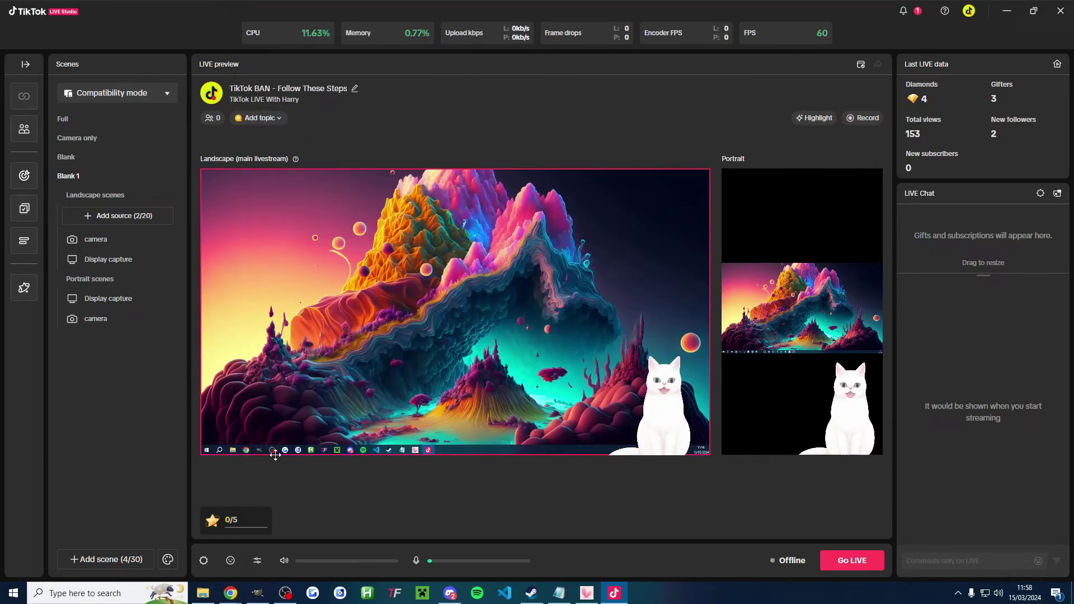
pyautogui.click(259, 562)
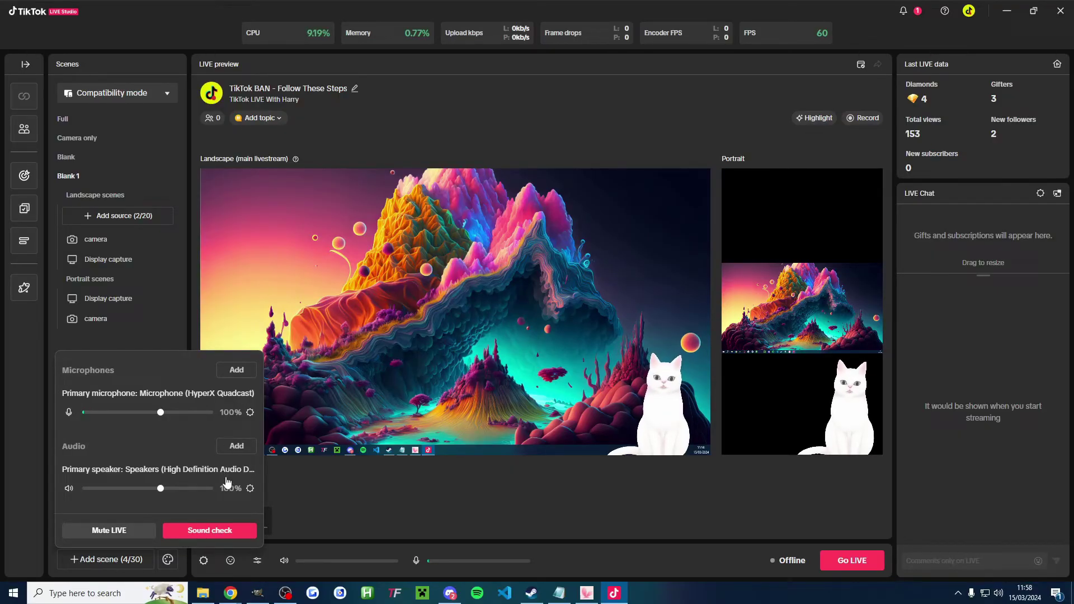
# Switch to OBS Studio and add a new video capture device source named Vtube Studio to Scene 2
pyautogui.hotkey('alt', 'Tab')
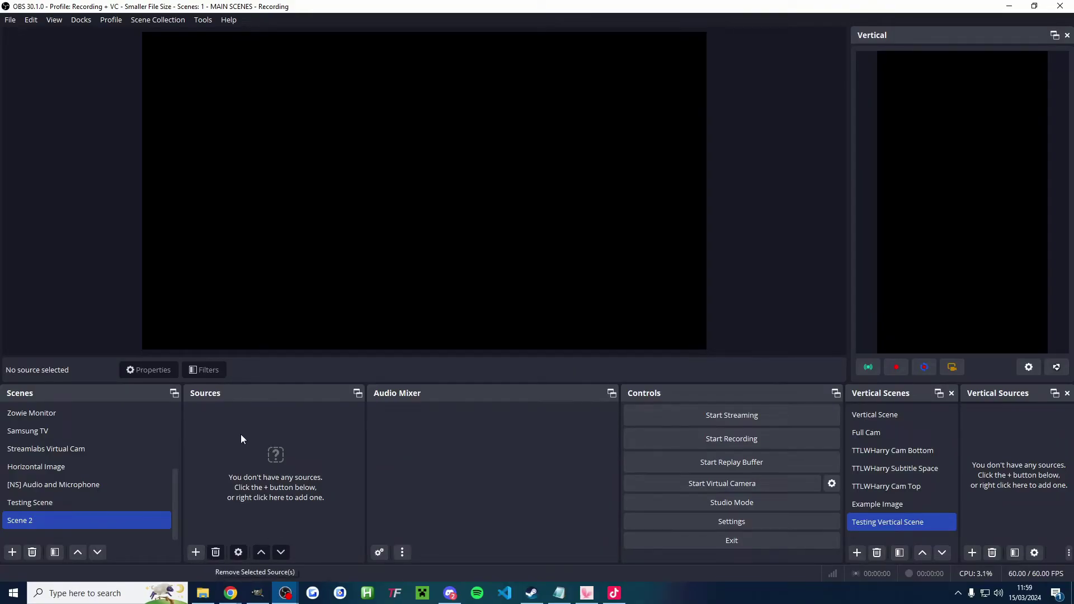
pyautogui.click(196, 553)
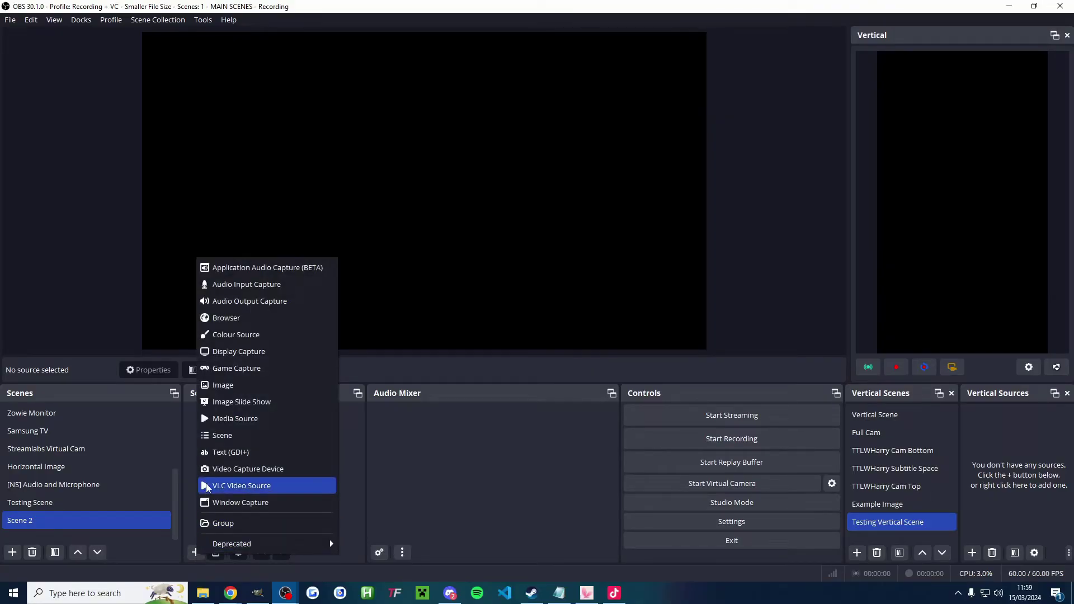
pyautogui.click(249, 469)
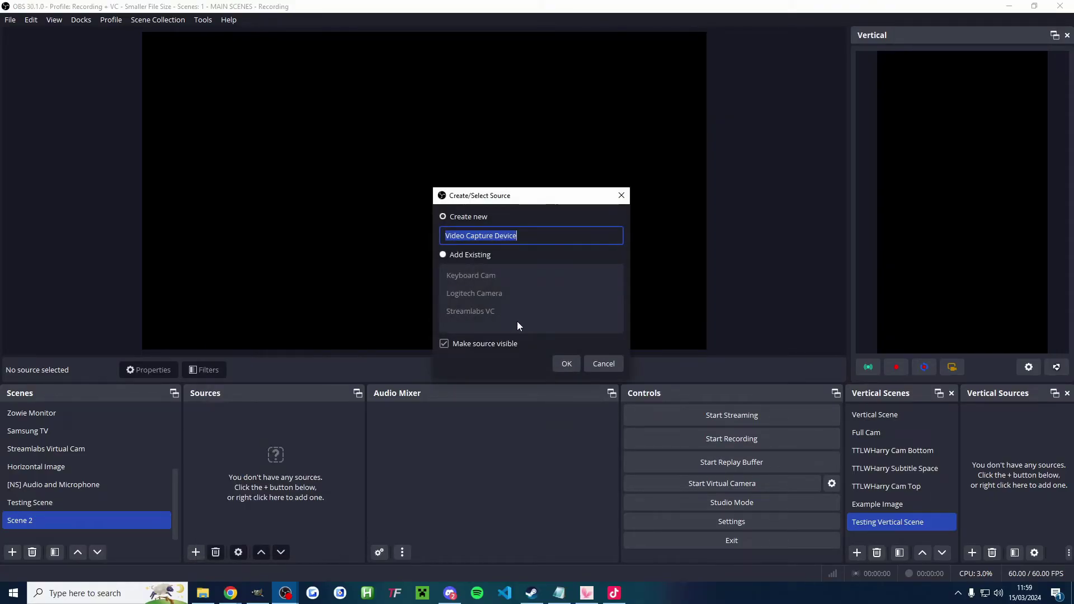
pyautogui.write('Vt')
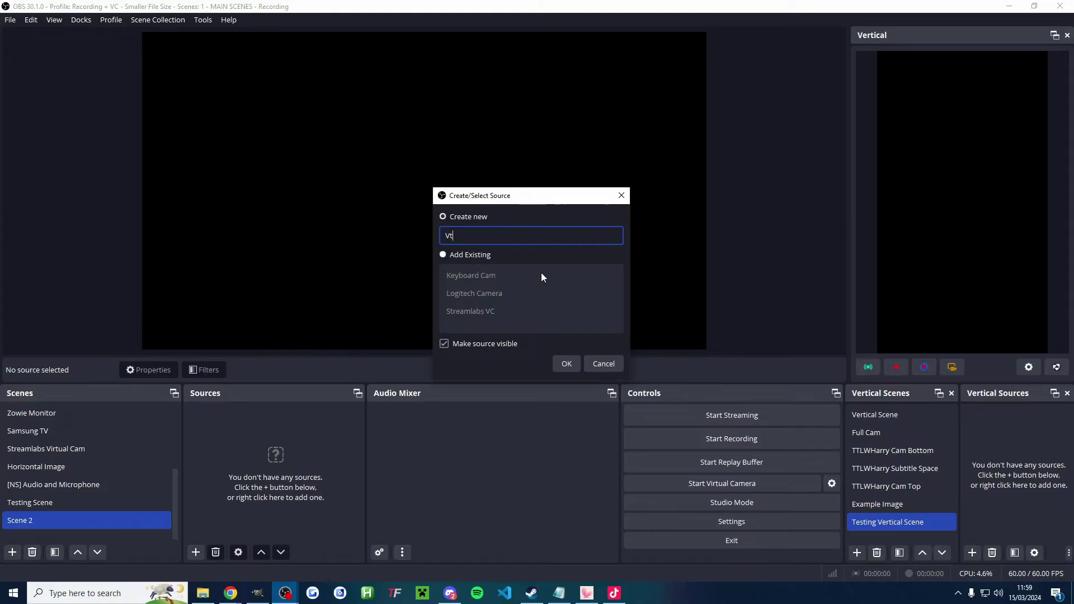
pyautogui.write('ube Studio')
pyautogui.click(574, 358)
# Set the Vtube Studio source's device to VTubeStudioCam with a custom resolution of 1920x1080 at 60 FPS
pyautogui.click(532, 298)
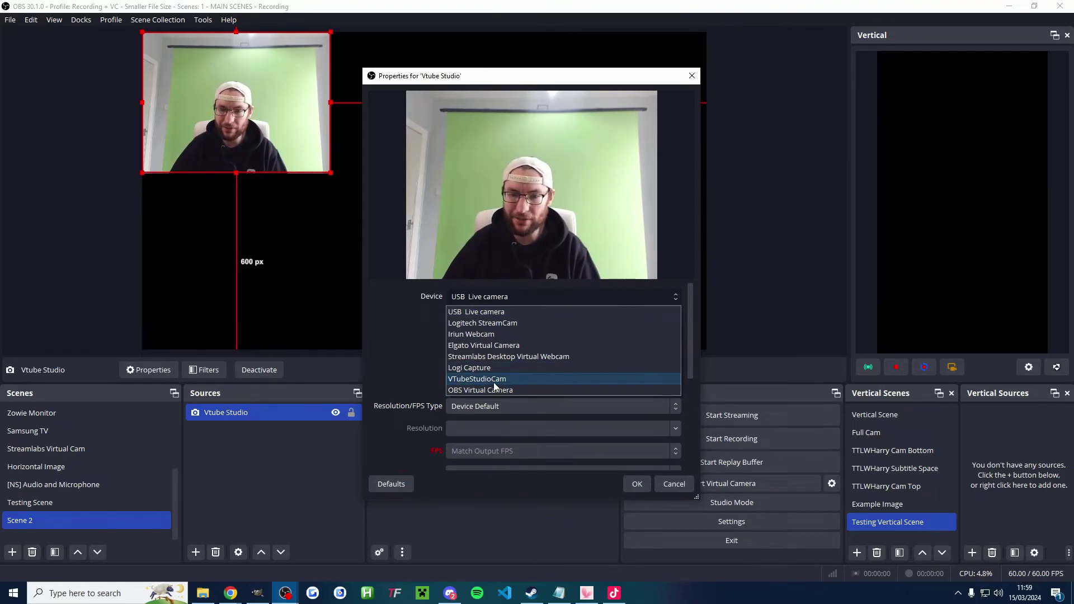
pyautogui.click(492, 379)
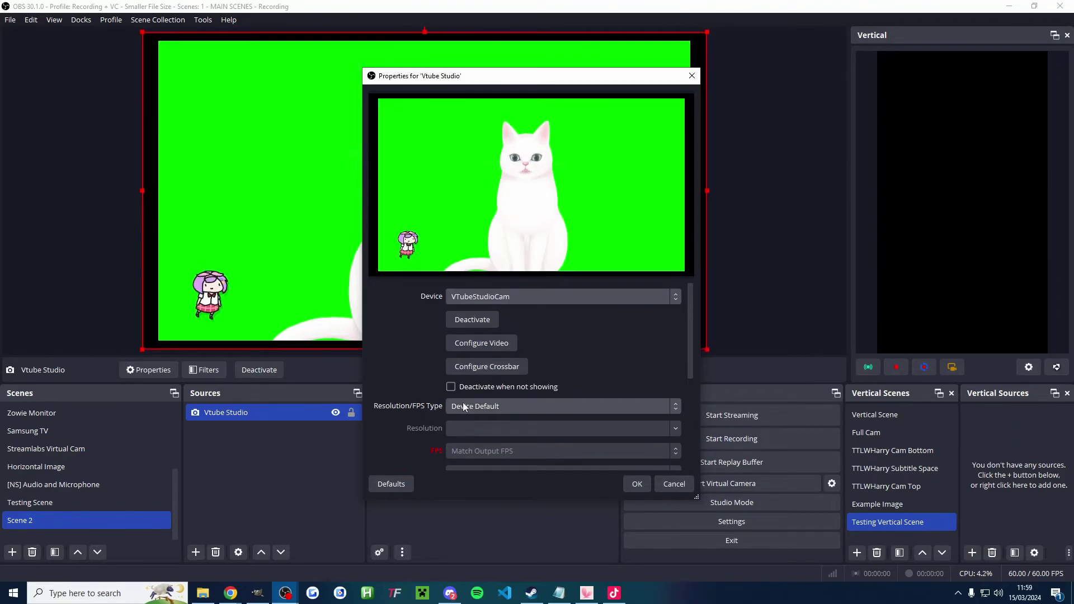
pyautogui.click(468, 407)
pyautogui.click(461, 432)
pyautogui.scroll(-3, 430, 347)
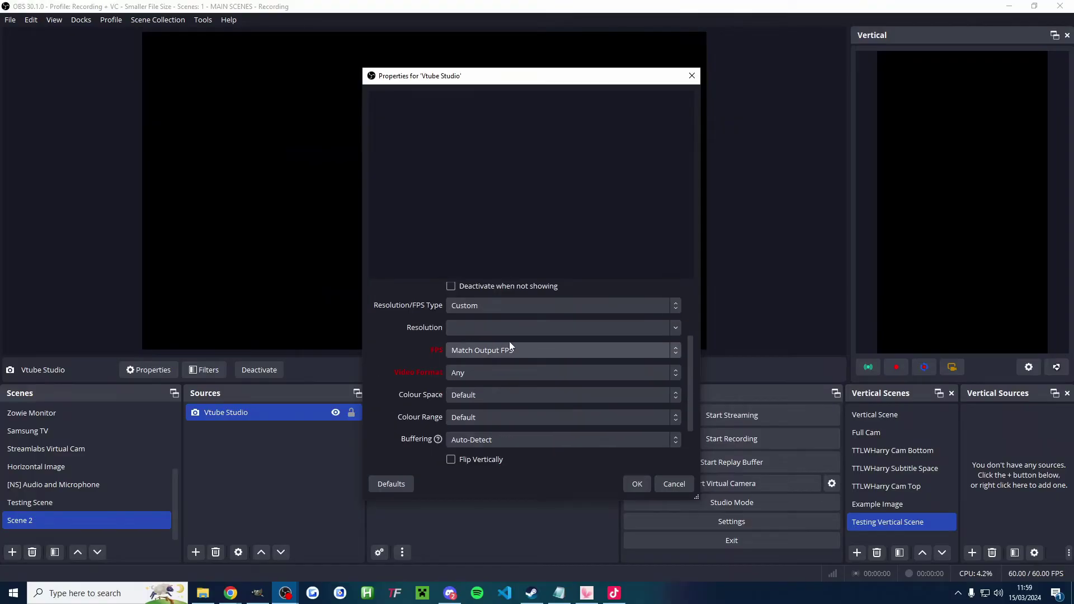
pyautogui.click(676, 328)
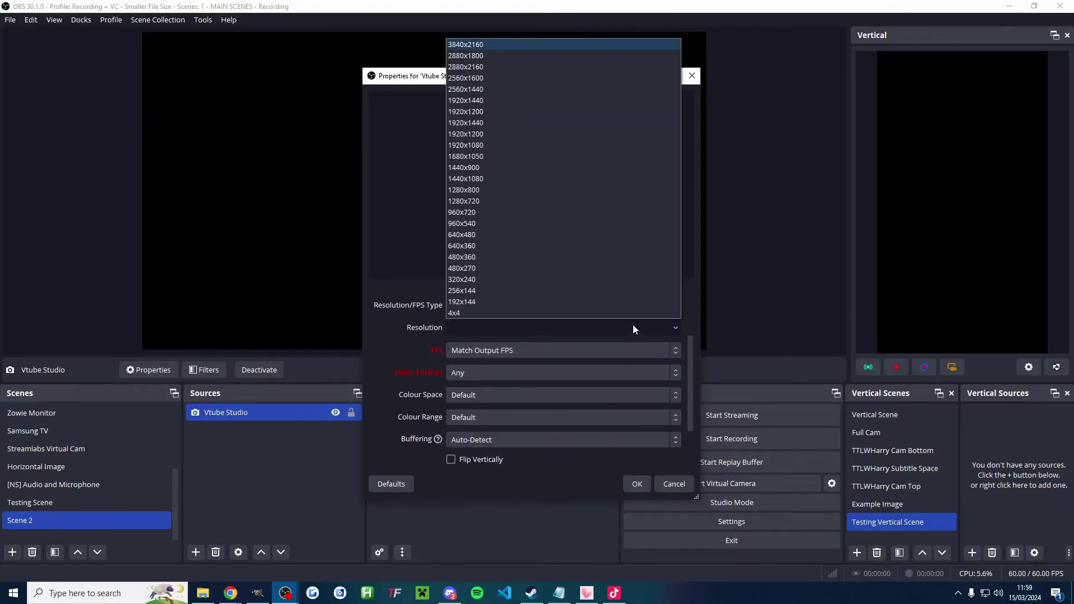
pyautogui.click(480, 147)
pyautogui.click(476, 351)
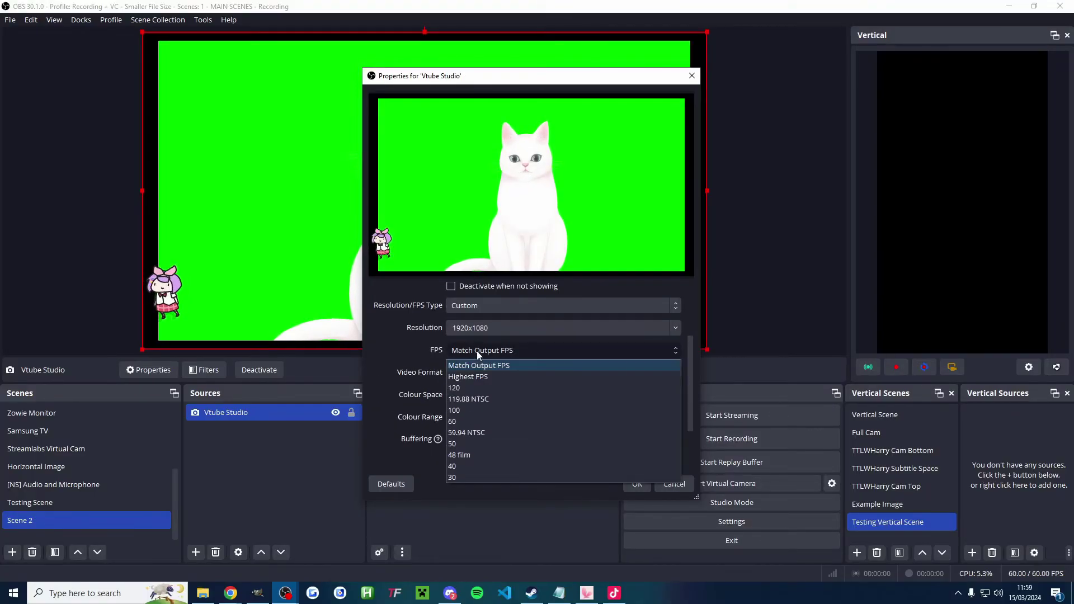
pyautogui.click(462, 422)
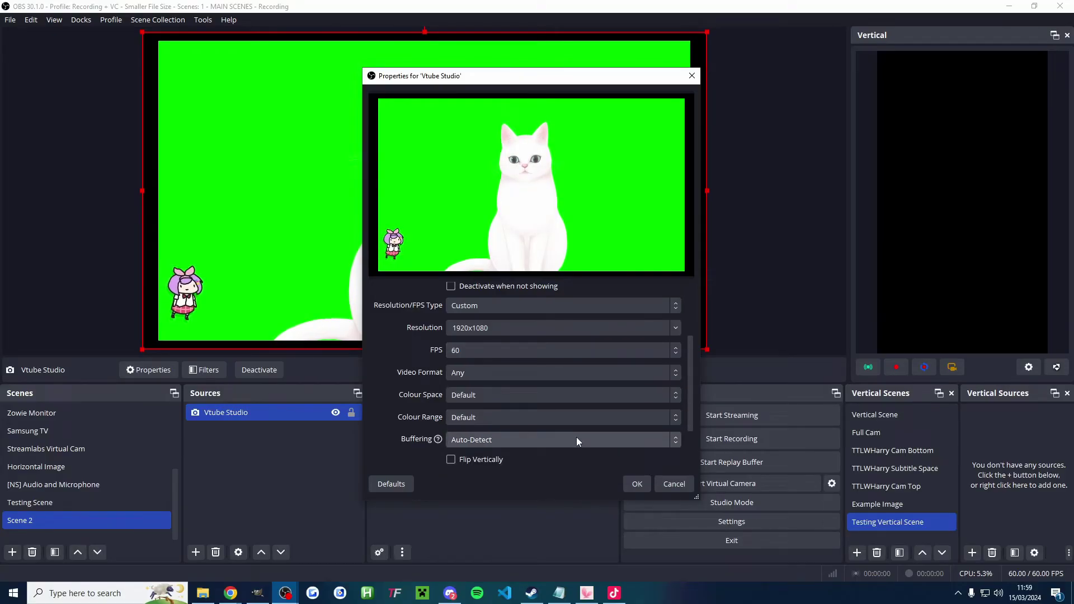
pyautogui.click(636, 484)
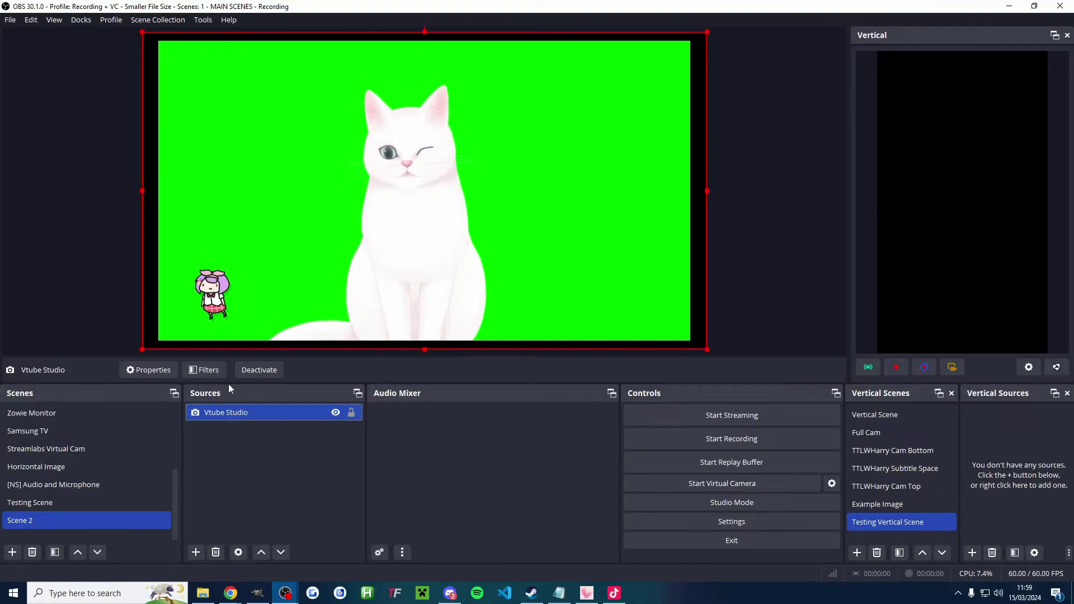
# Crop the camera source tightly around the cat, about 399 px from the canvas's left edge, 591 px right, 65 px top and 39 px bottom
pyautogui.moveTo(143, 187); pyautogui.dragTo(260, 187)
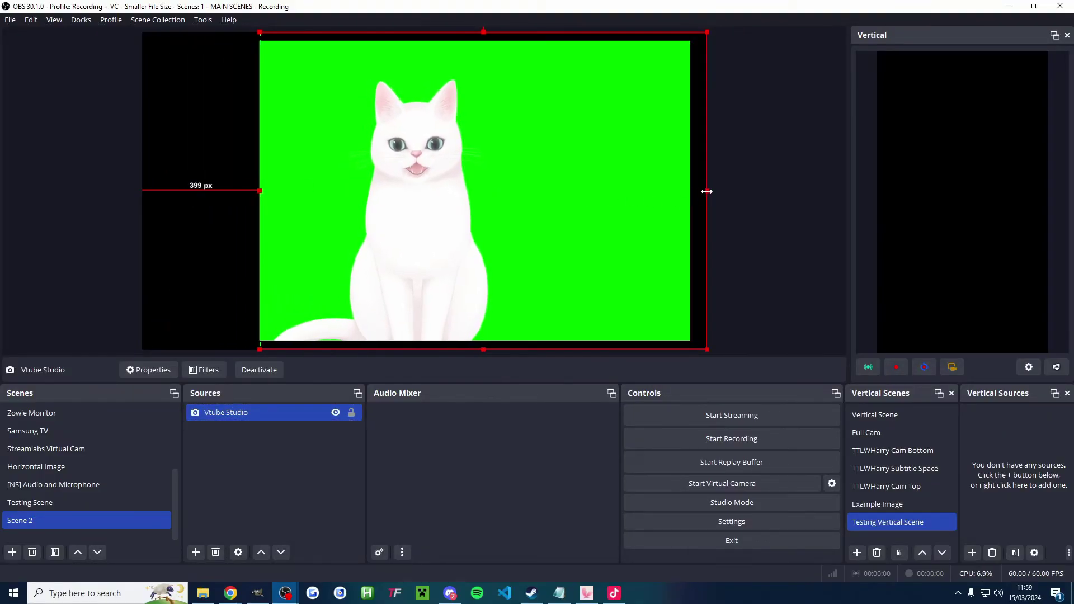
pyautogui.moveTo(707, 190); pyautogui.dragTo(533, 189)
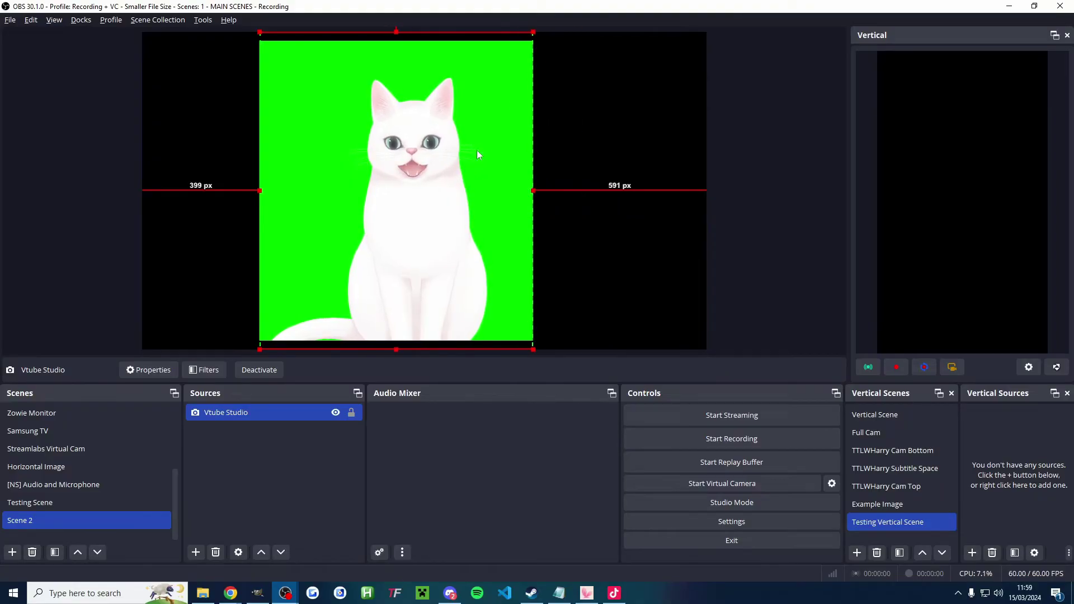
pyautogui.moveTo(396, 32); pyautogui.dragTo(396, 50)
pyautogui.moveTo(396, 350); pyautogui.dragTo(396, 337)
pyautogui.click(311, 447)
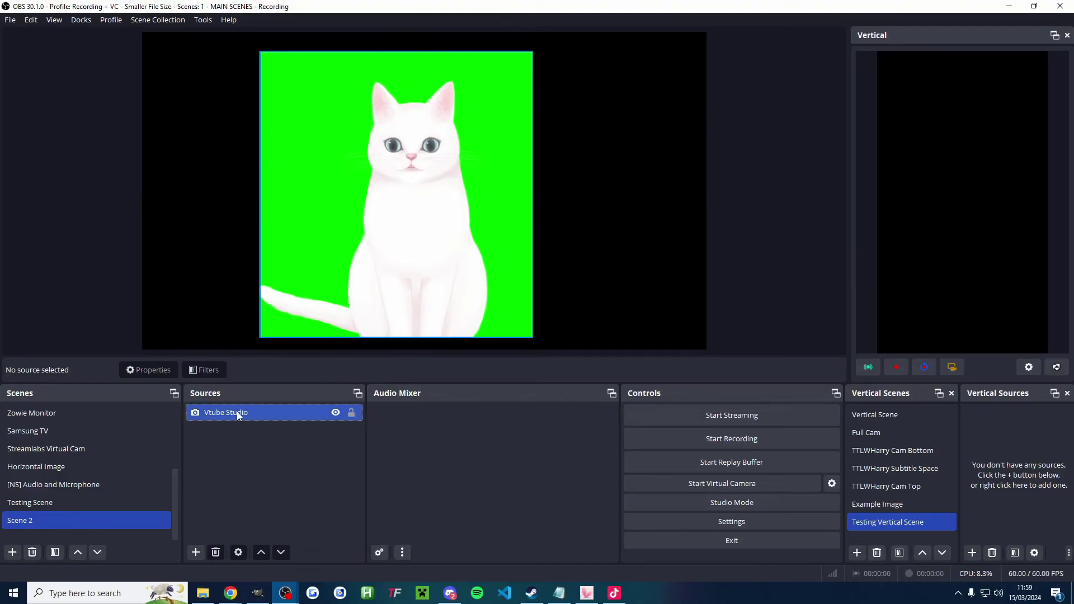
# Add a Chroma Key effect filter with the default green key colour to the Vtube Studio source
pyautogui.rightClick(238, 412)
pyautogui.click(284, 435)
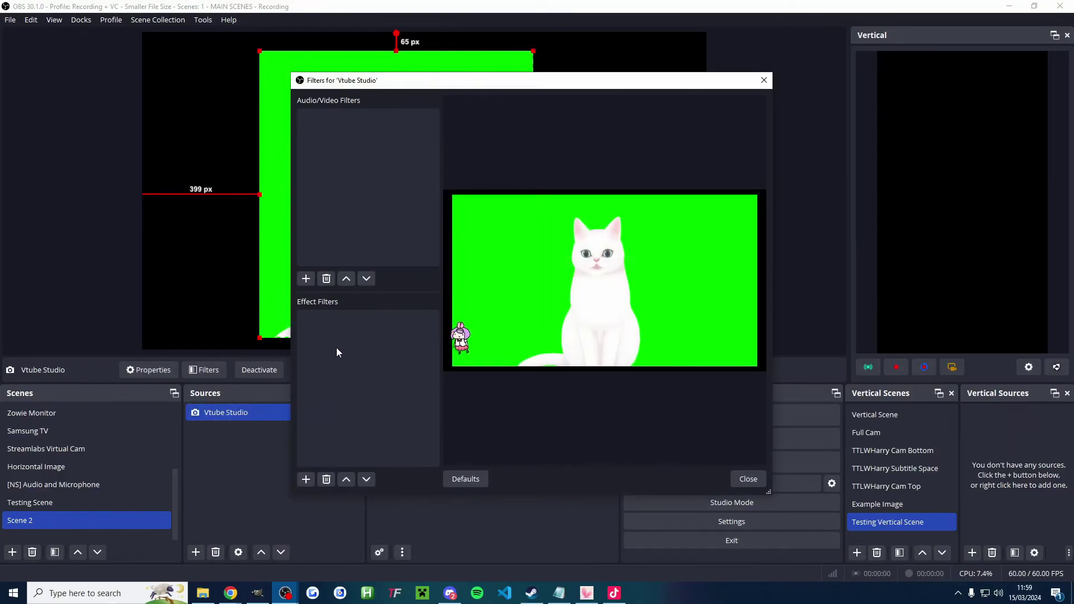
pyautogui.click(306, 479)
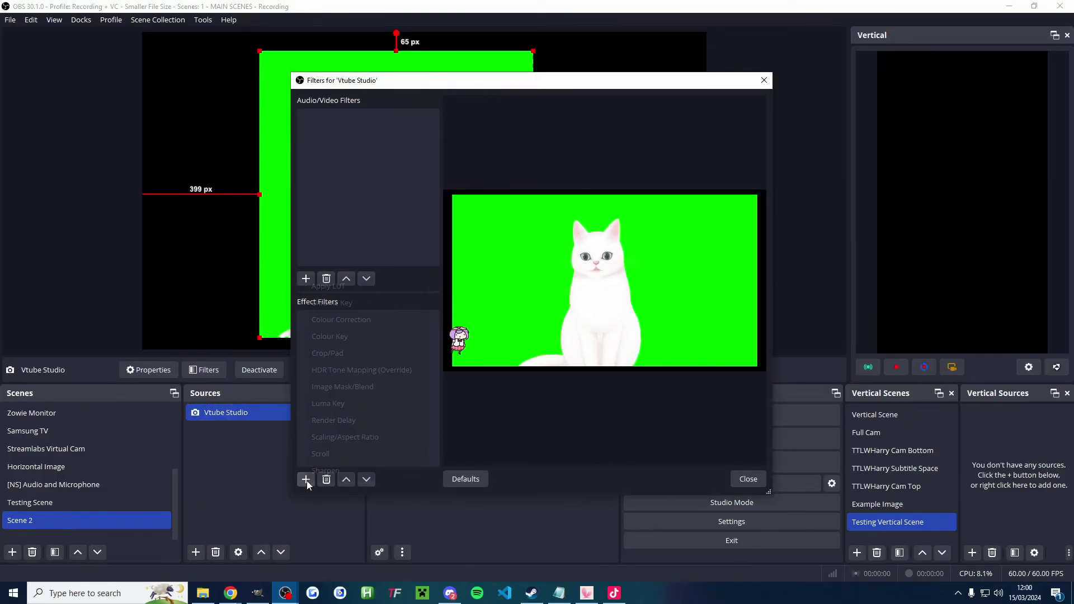
pyautogui.click(350, 302)
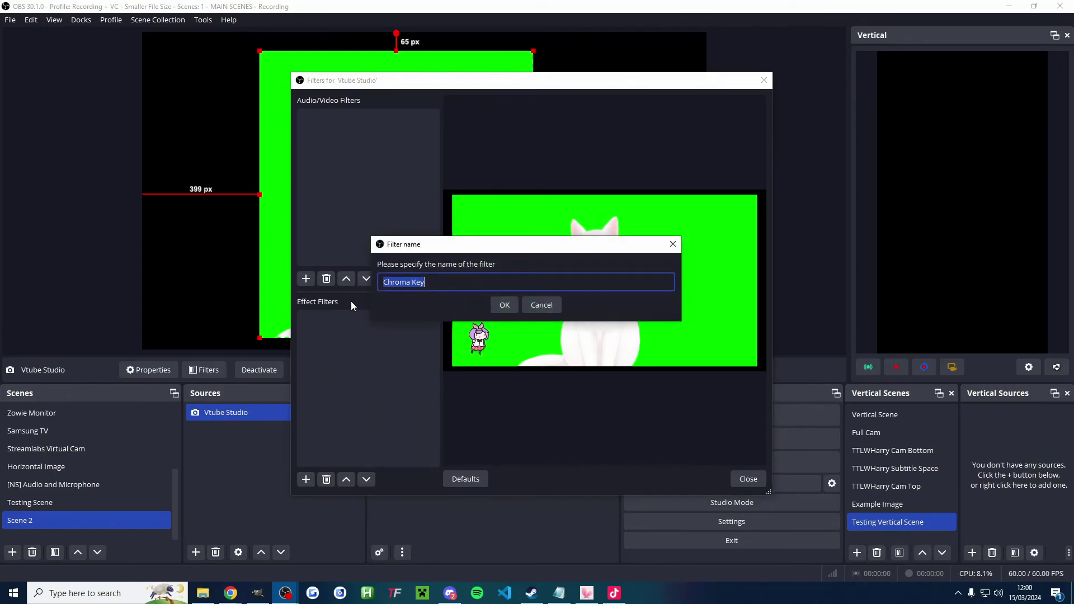
pyautogui.click(505, 305)
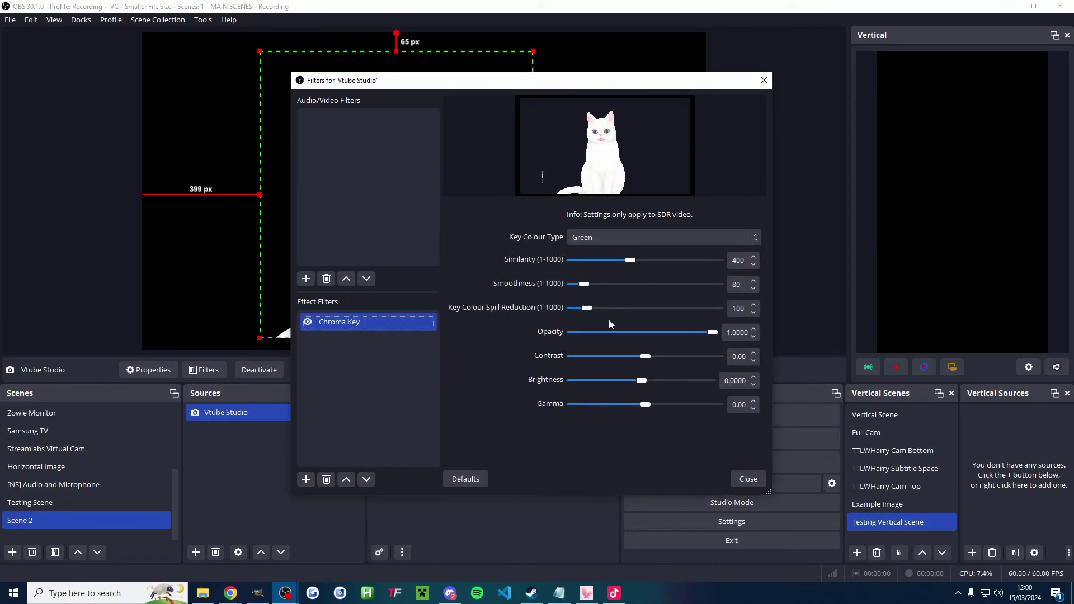
pyautogui.click(748, 479)
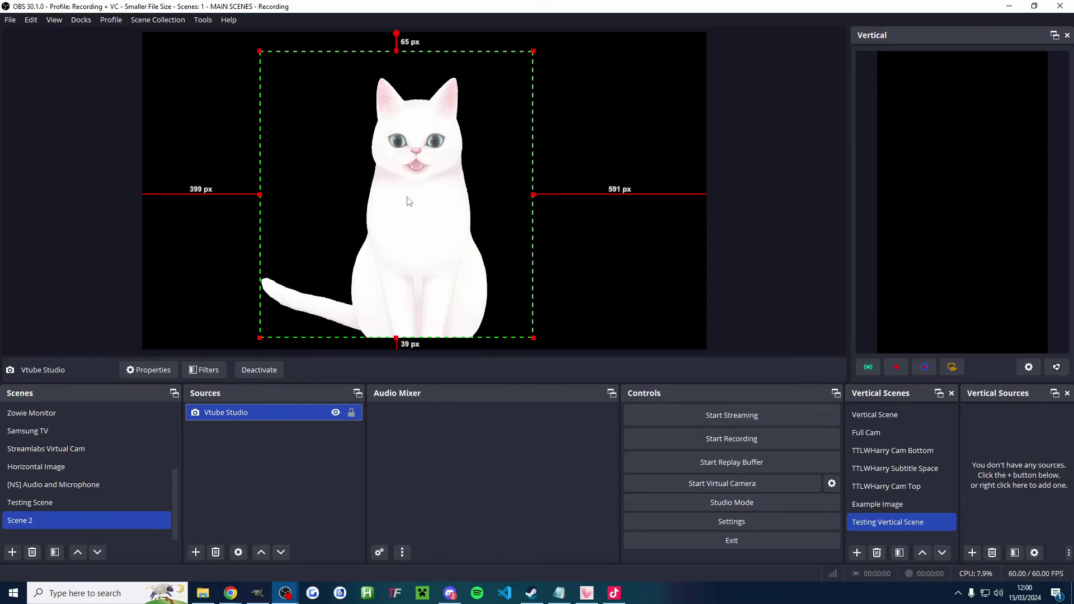
# Scale down the cat source and rest it on the canvas's bottom edge, about 556 px from the left and 376 px from the top
pyautogui.moveTo(408, 196); pyautogui.dragTo(412, 203)
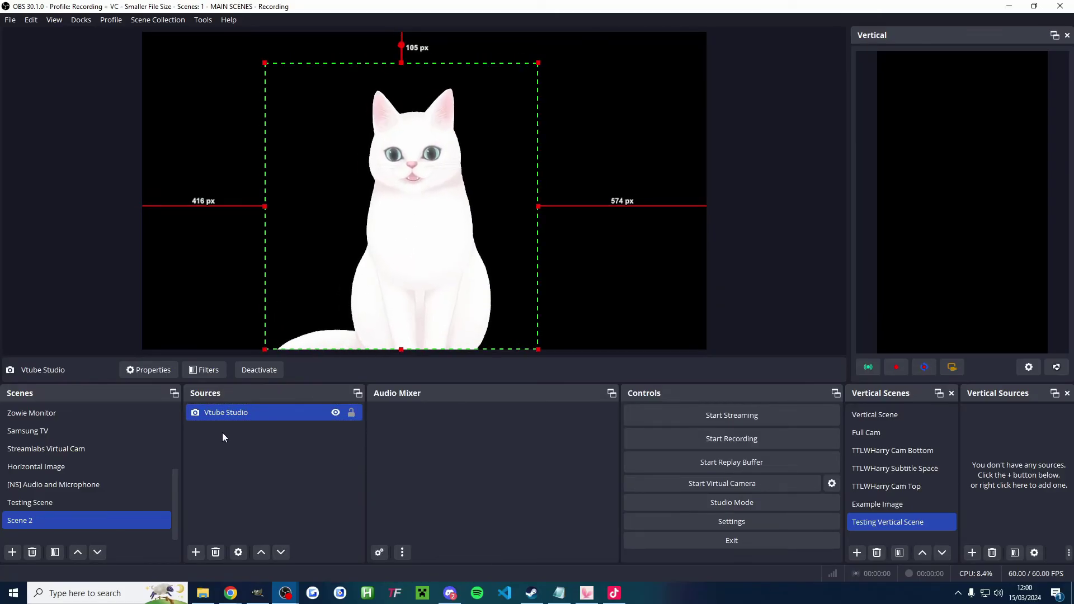
pyautogui.moveTo(406, 215); pyautogui.dragTo(379, 225)
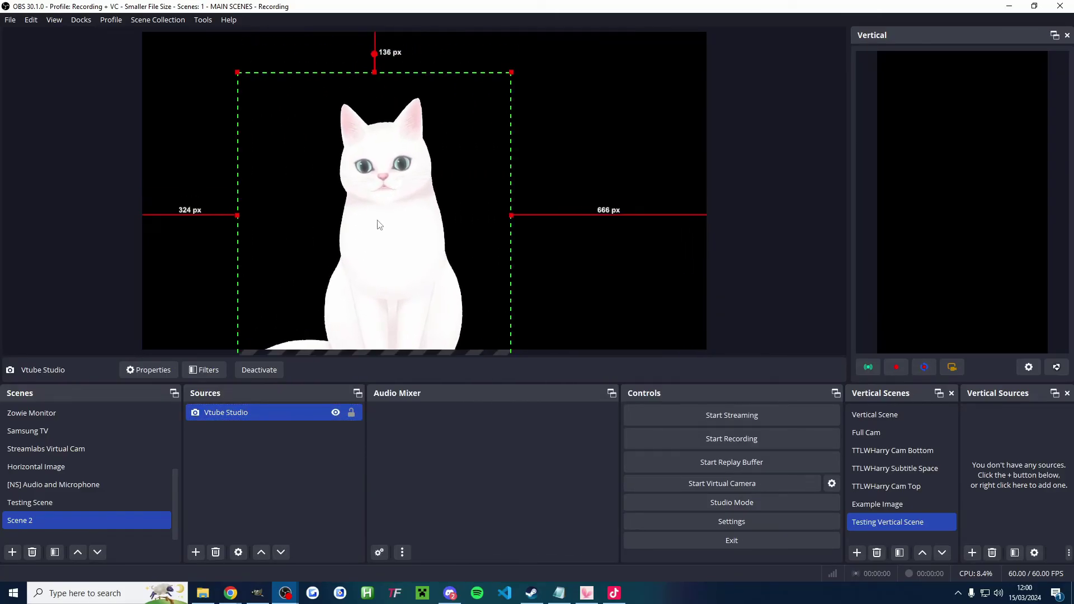
pyautogui.moveTo(514, 73); pyautogui.dragTo(436, 151)
pyautogui.moveTo(358, 244); pyautogui.dragTo(425, 234)
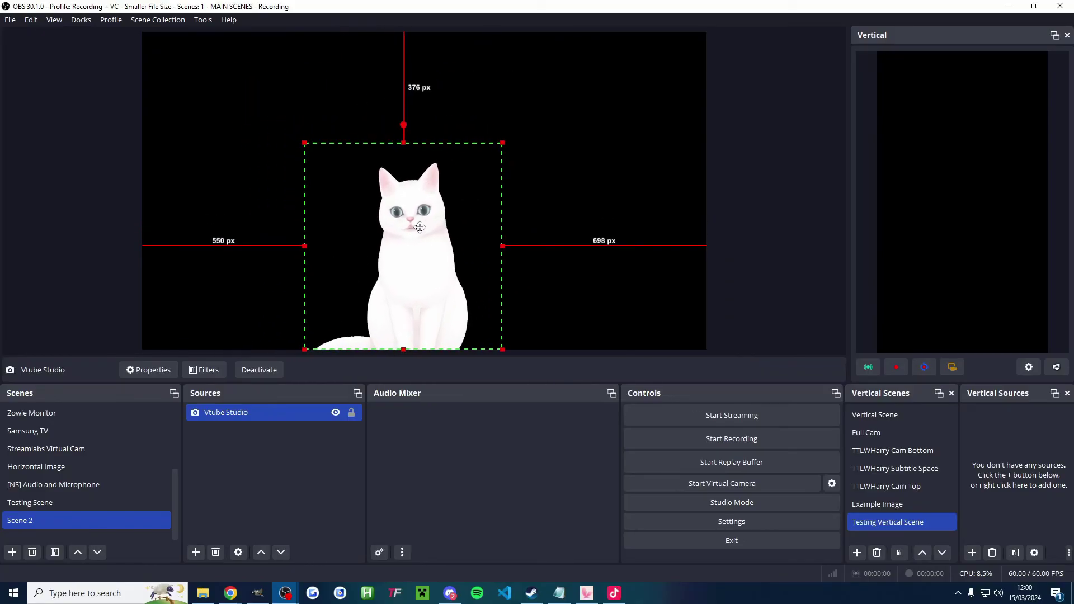
# Add the existing Vtube Studio video capture source to Testing Vertical Scene
pyautogui.click(972, 553)
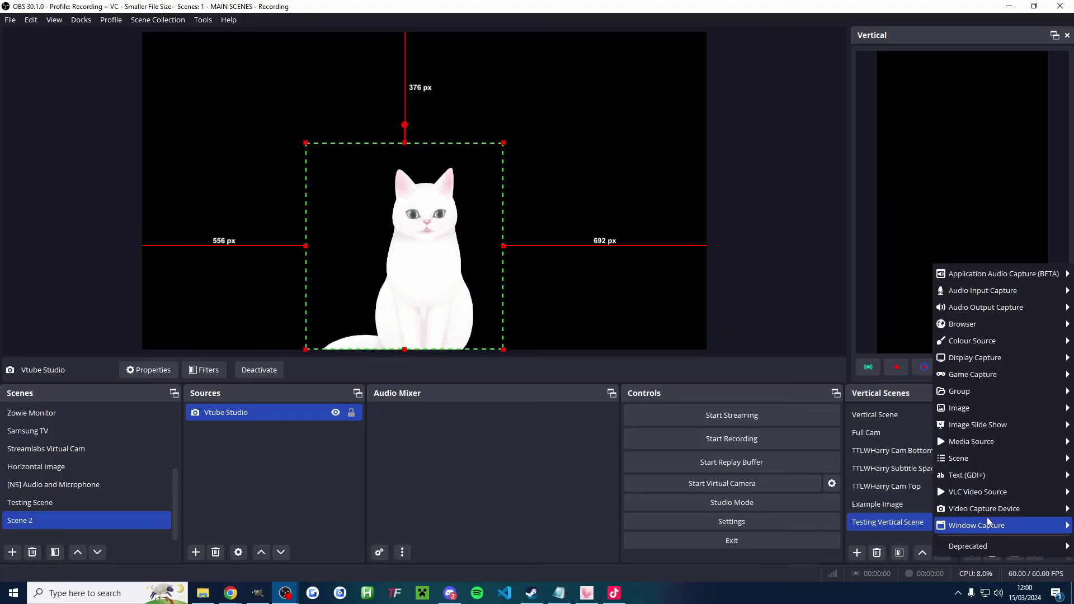
pyautogui.moveTo(992, 513)
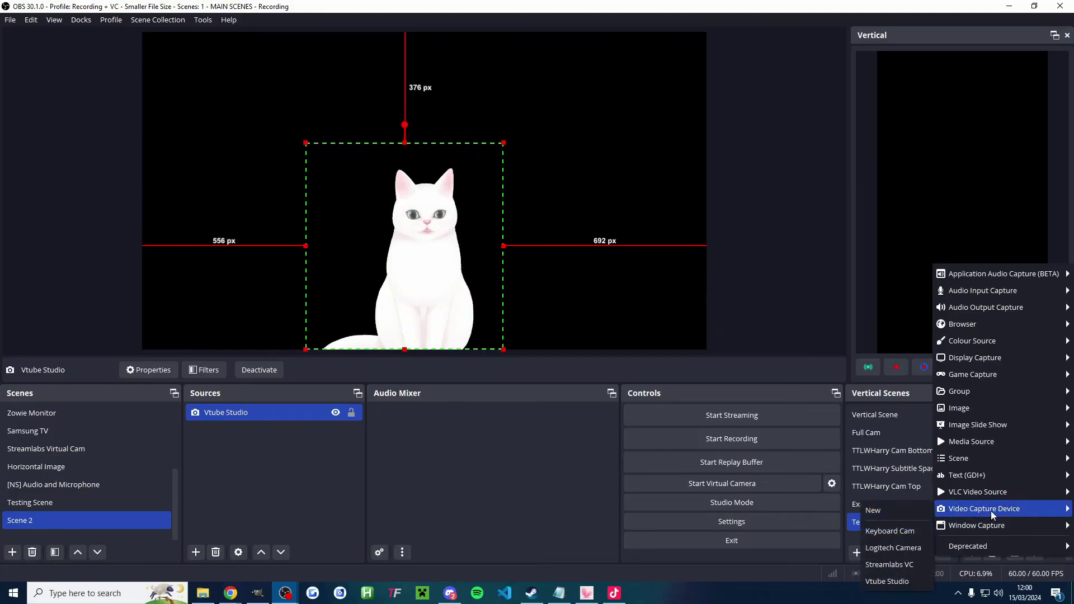
pyautogui.click(896, 582)
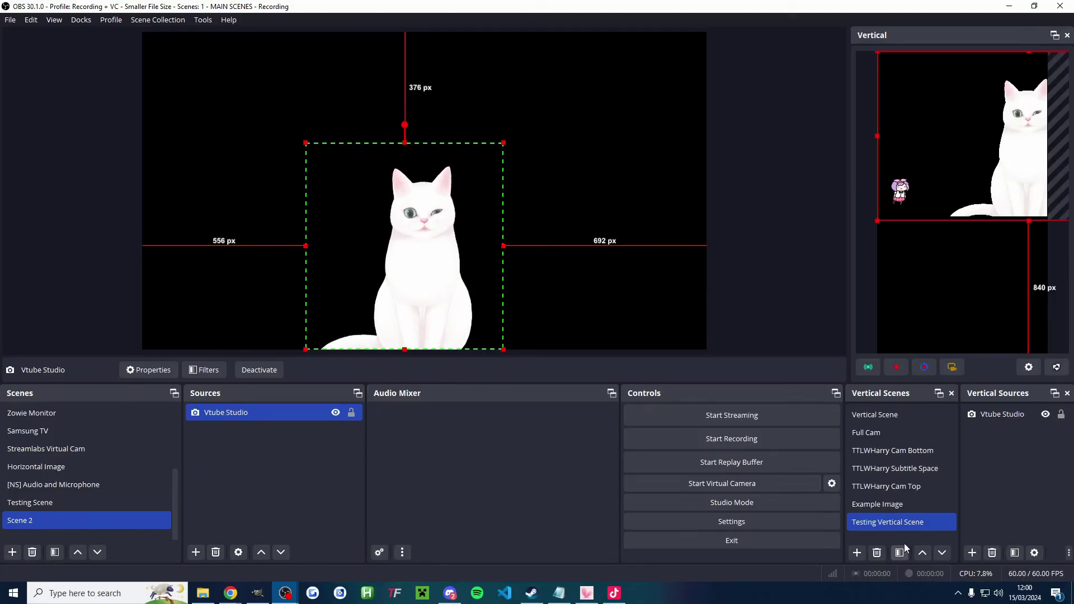